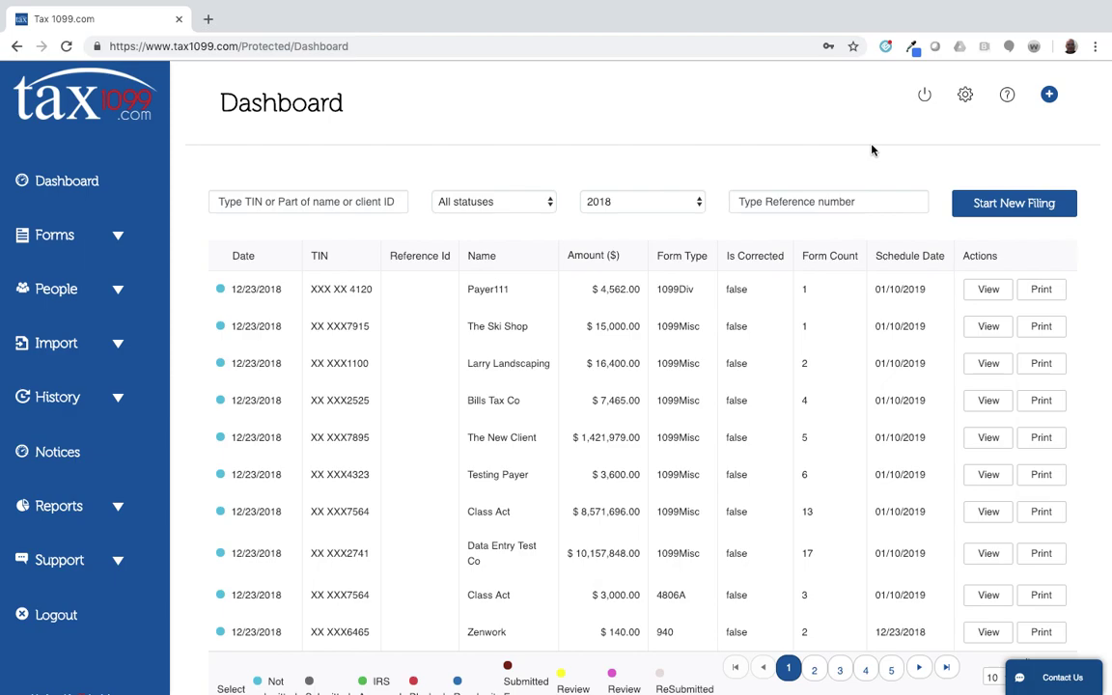
# Open Rights Management and grant the Admin role all permissions.
pyautogui.click(965, 97)
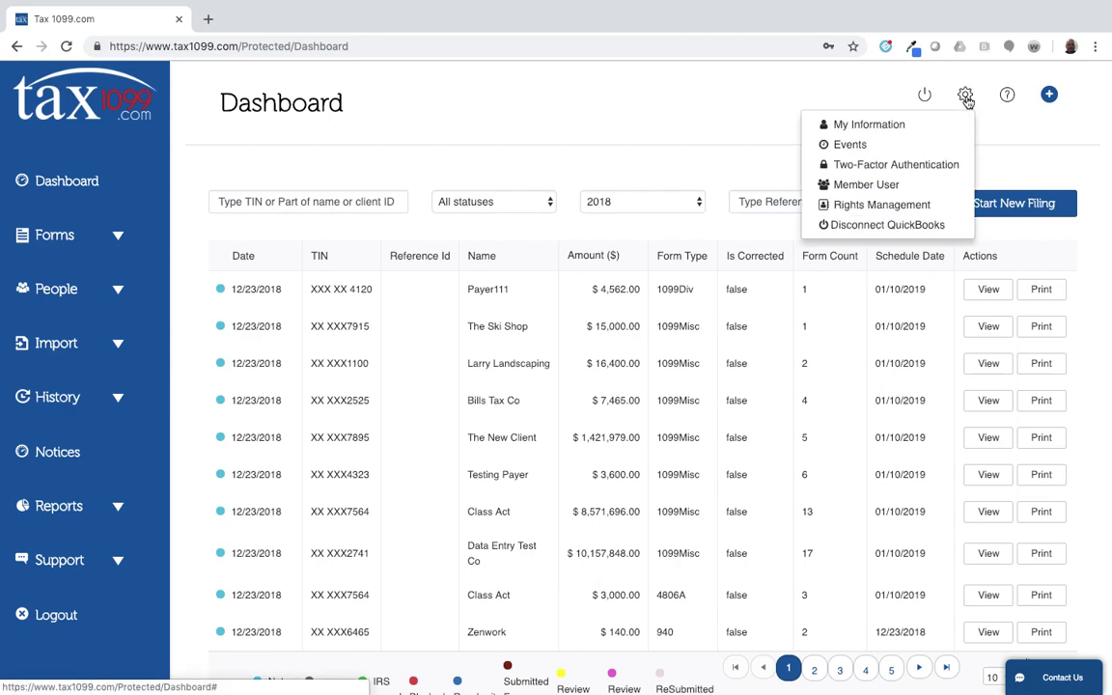
pyautogui.click(898, 206)
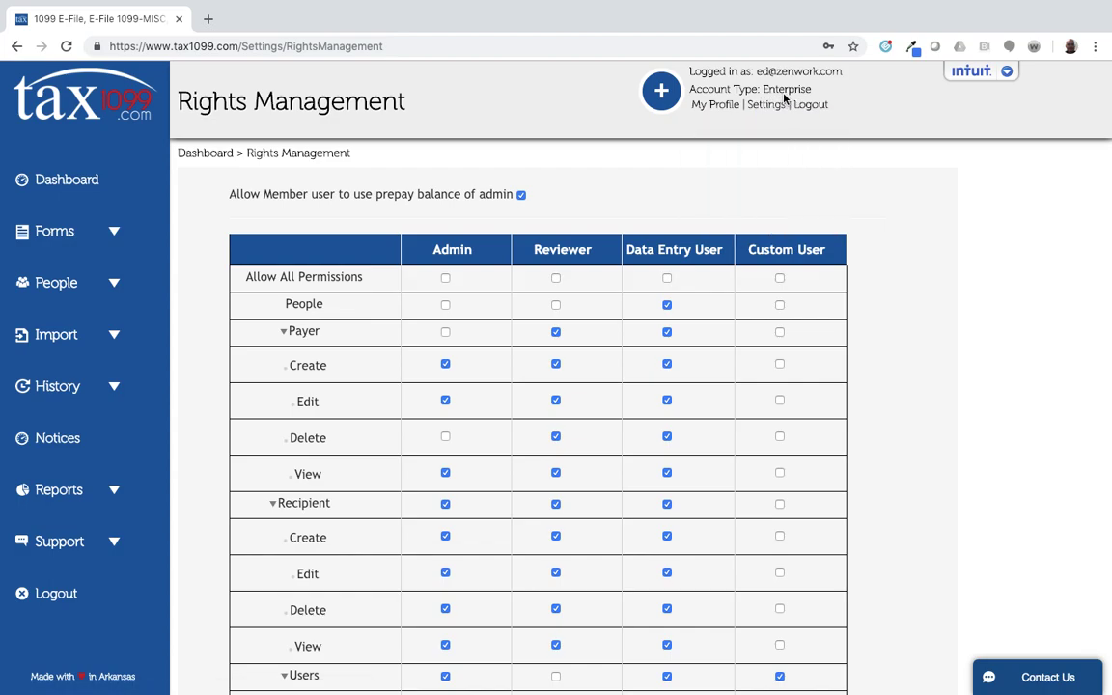
pyautogui.click(446, 279)
pyautogui.scroll(-9, 447, 279)
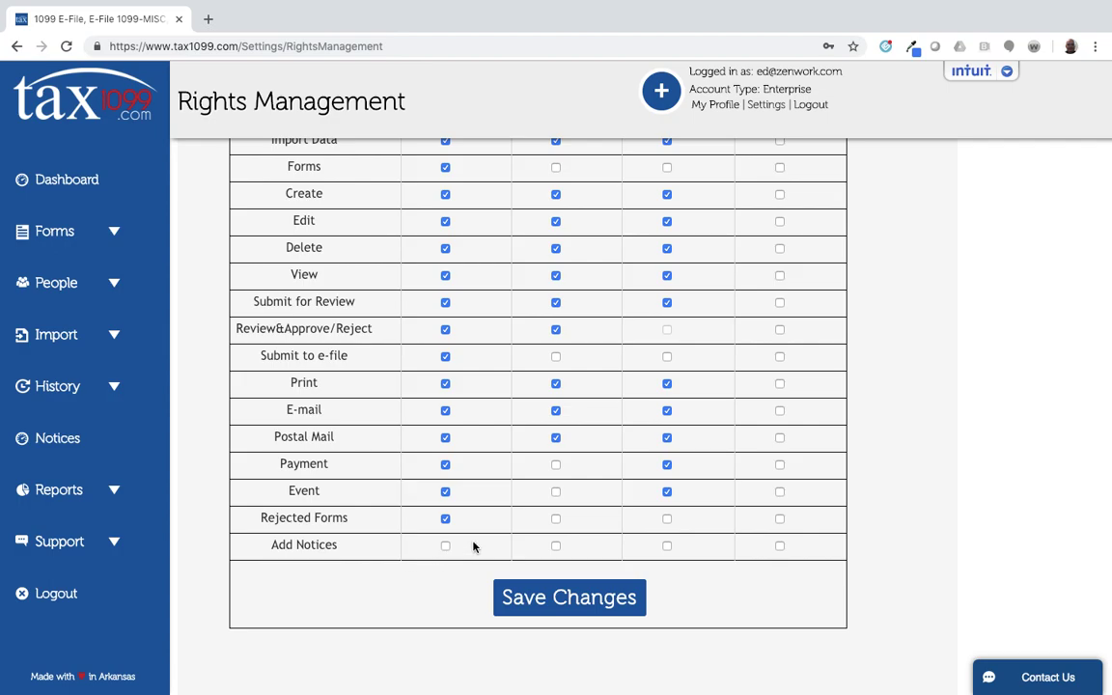
pyautogui.scroll(7, 471, 544)
pyautogui.scroll(3, 473, 547)
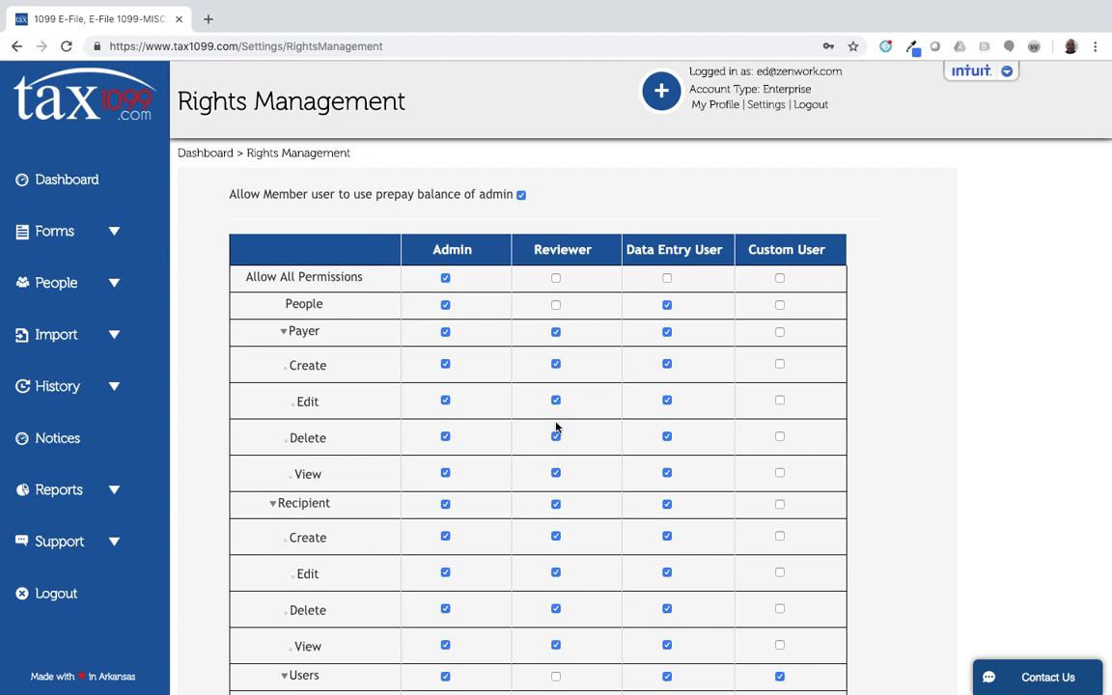
# Grant the Reviewer role the Rejected Forms permission.
pyautogui.scroll(-2, 556, 450)
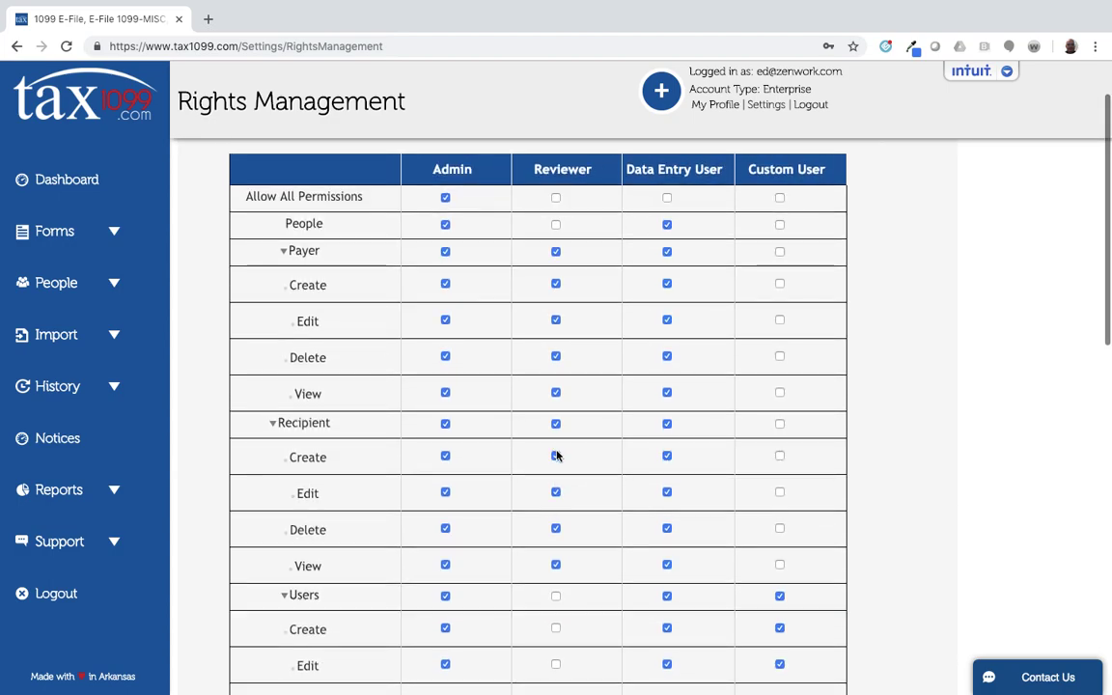
pyautogui.scroll(-2, 559, 465)
pyautogui.scroll(-2, 559, 467)
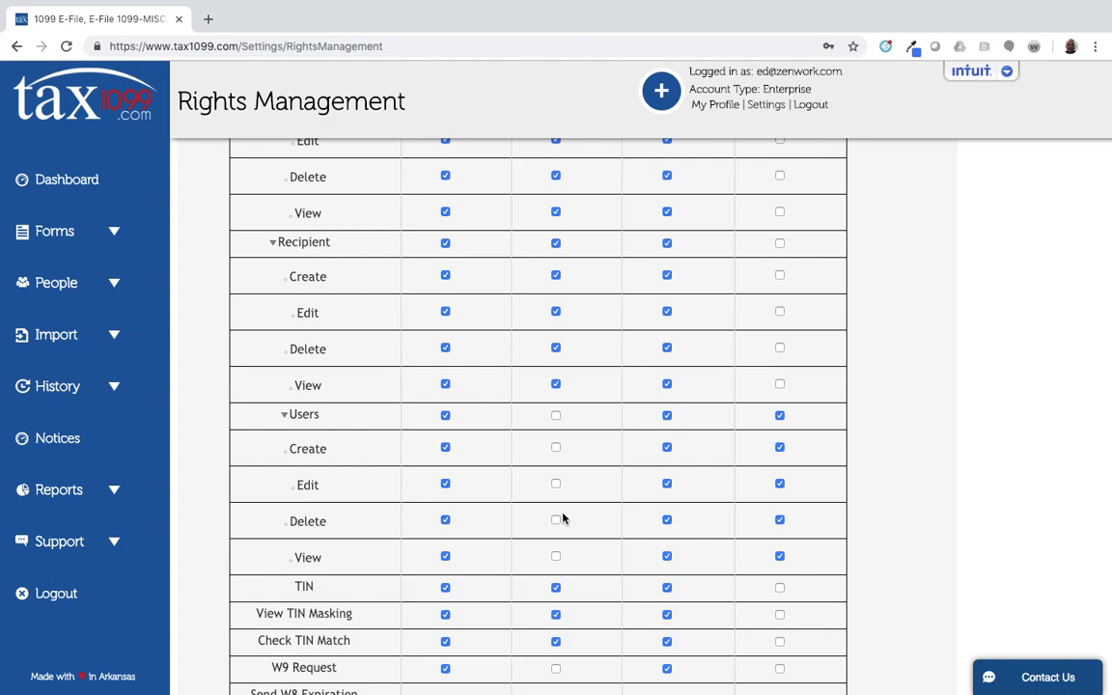
pyautogui.scroll(-3, 563, 519)
pyautogui.scroll(-3, 563, 517)
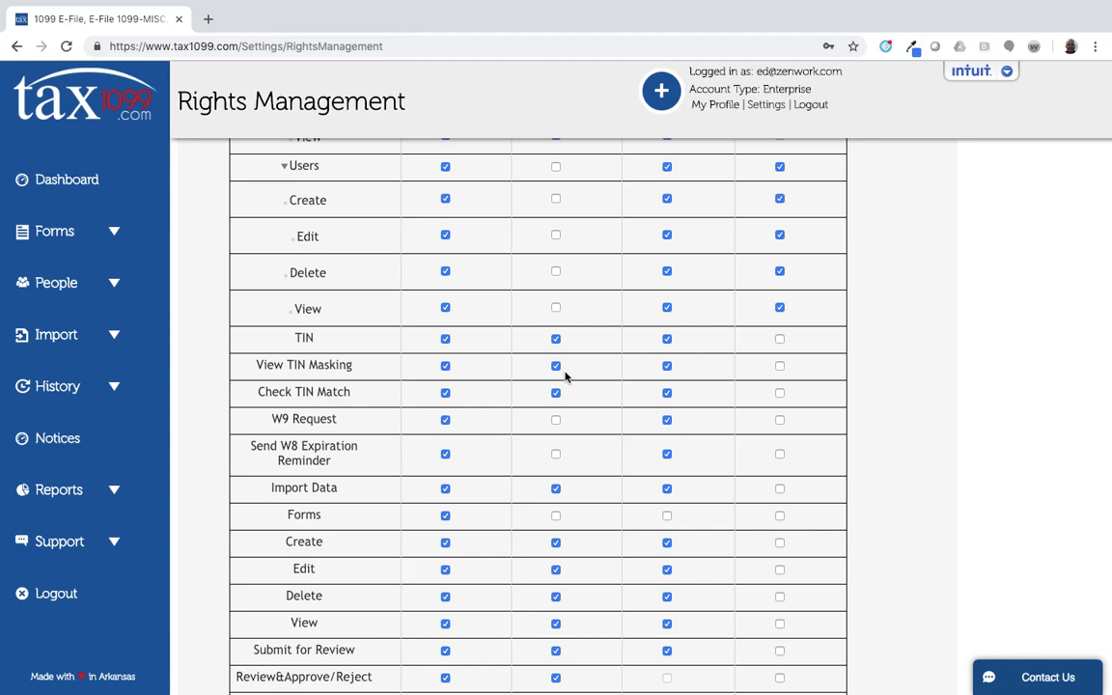
pyautogui.scroll(-1, 566, 399)
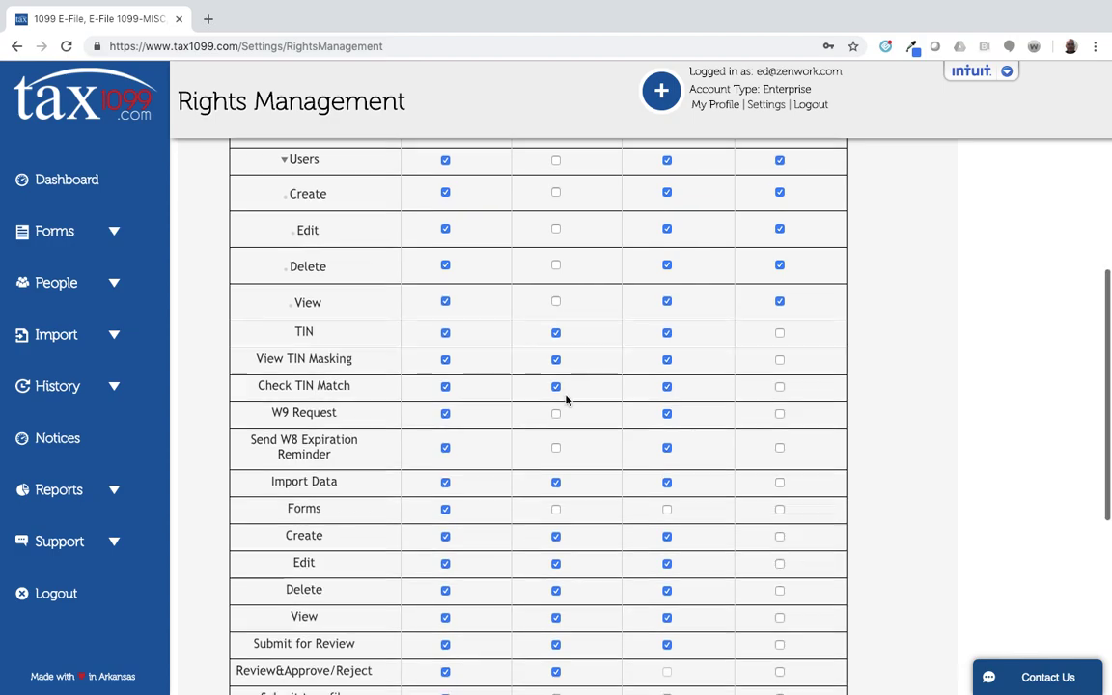
pyautogui.scroll(-3, 565, 400)
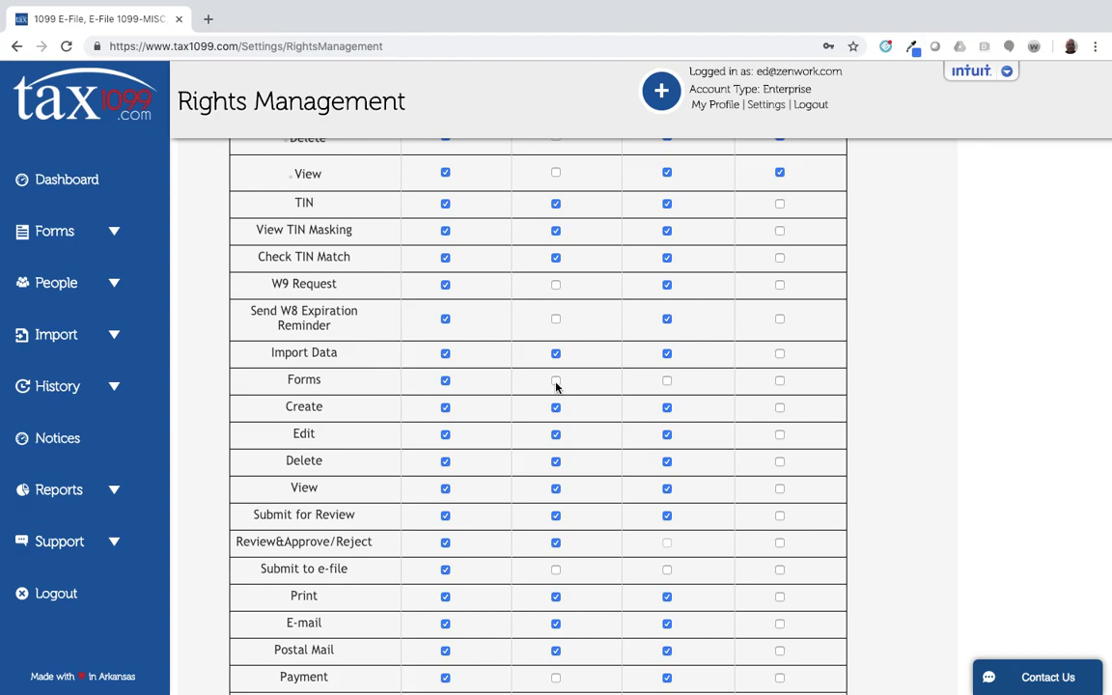
pyautogui.click(556, 382)
pyautogui.click(556, 571)
pyautogui.scroll(-3, 593, 433)
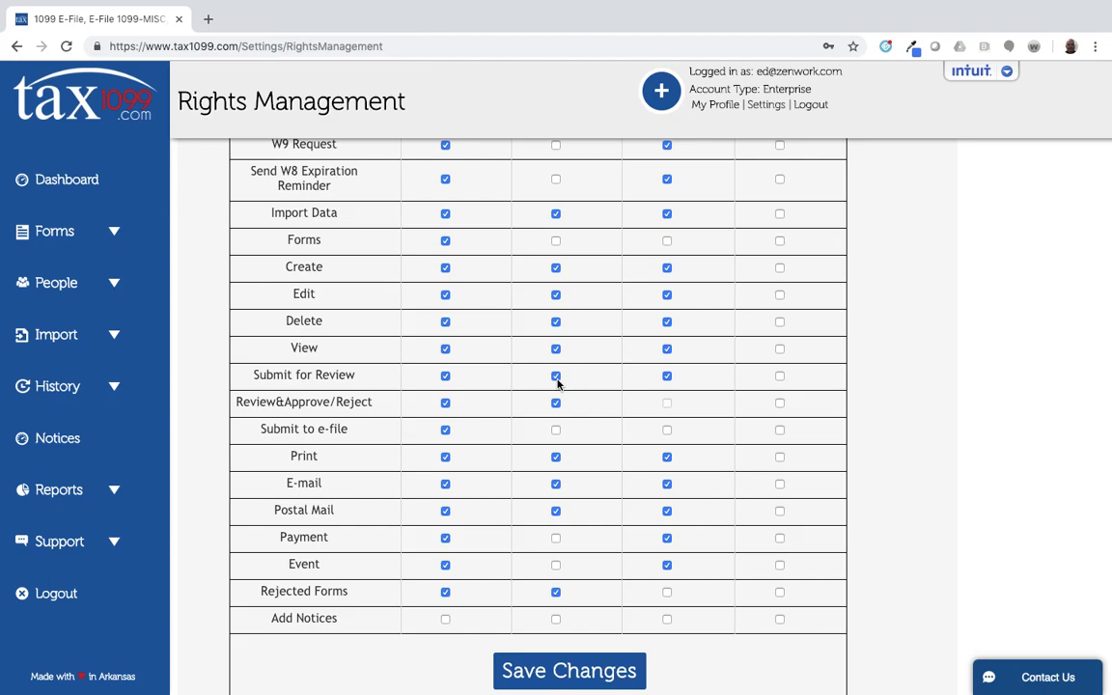
# Remove the payer Delete, recipient Delete and all Users permissions from the Data Entry User role.
pyautogui.scroll(5, 628, 407)
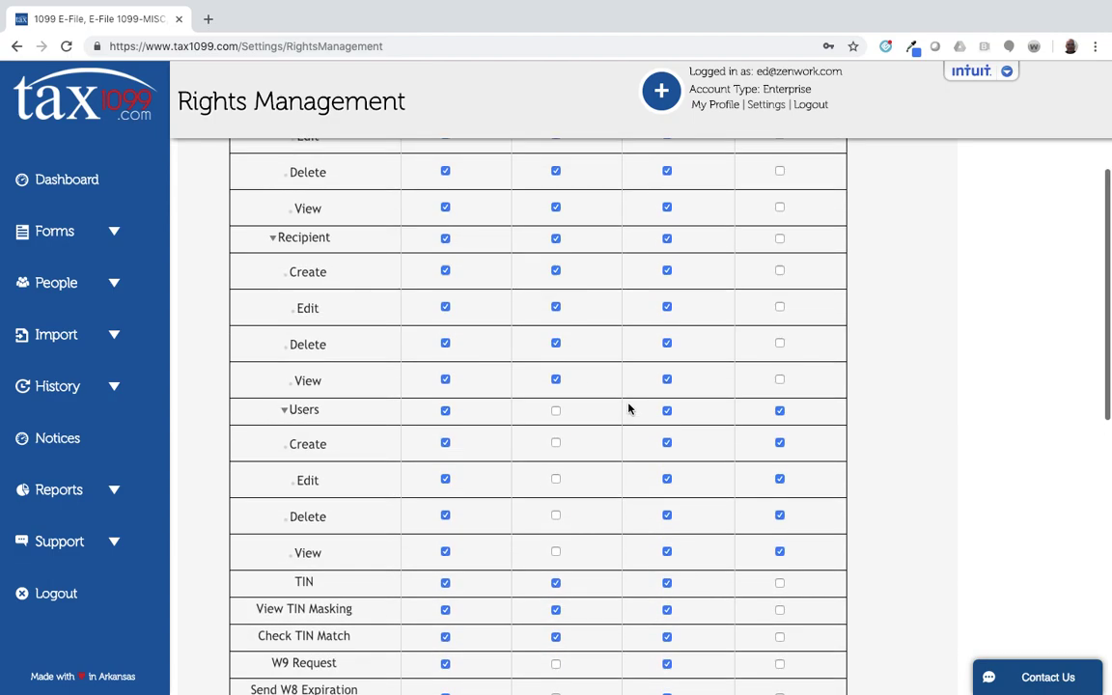
pyautogui.scroll(3, 628, 407)
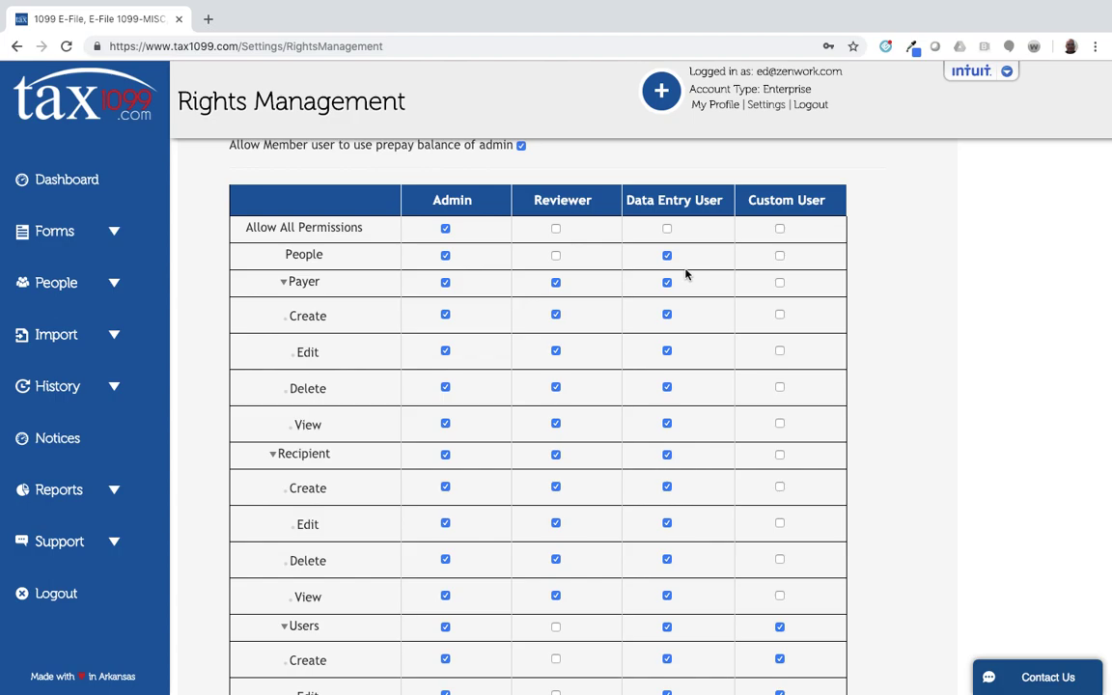
pyautogui.click(667, 387)
pyautogui.scroll(-1, 714, 396)
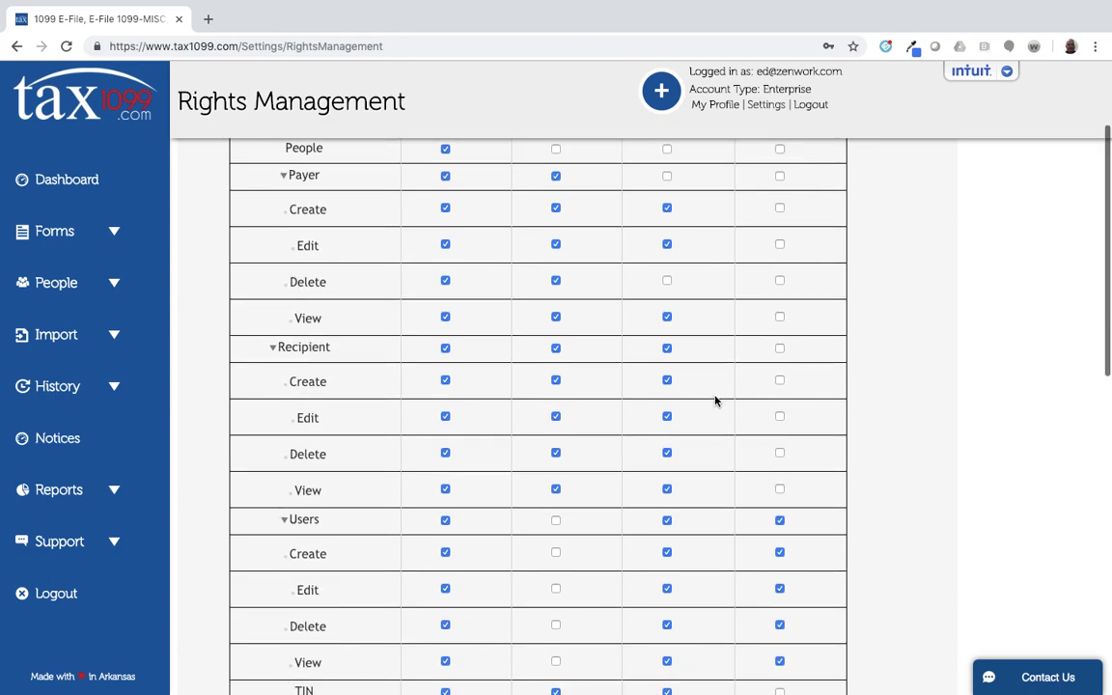
pyautogui.click(667, 453)
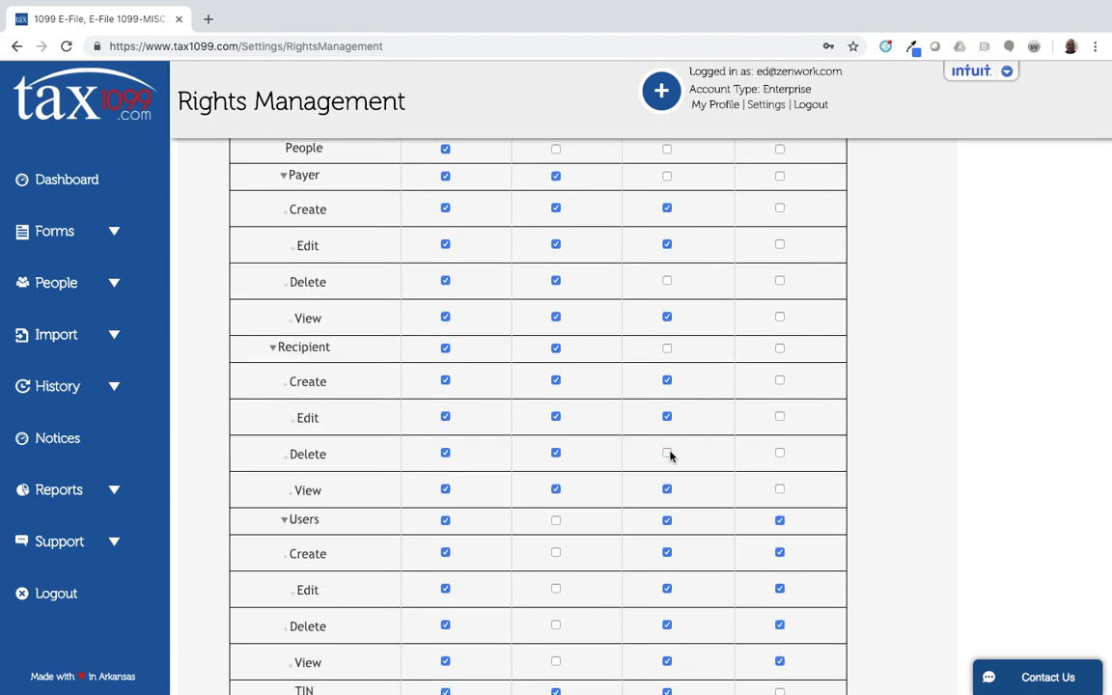
pyautogui.click(667, 521)
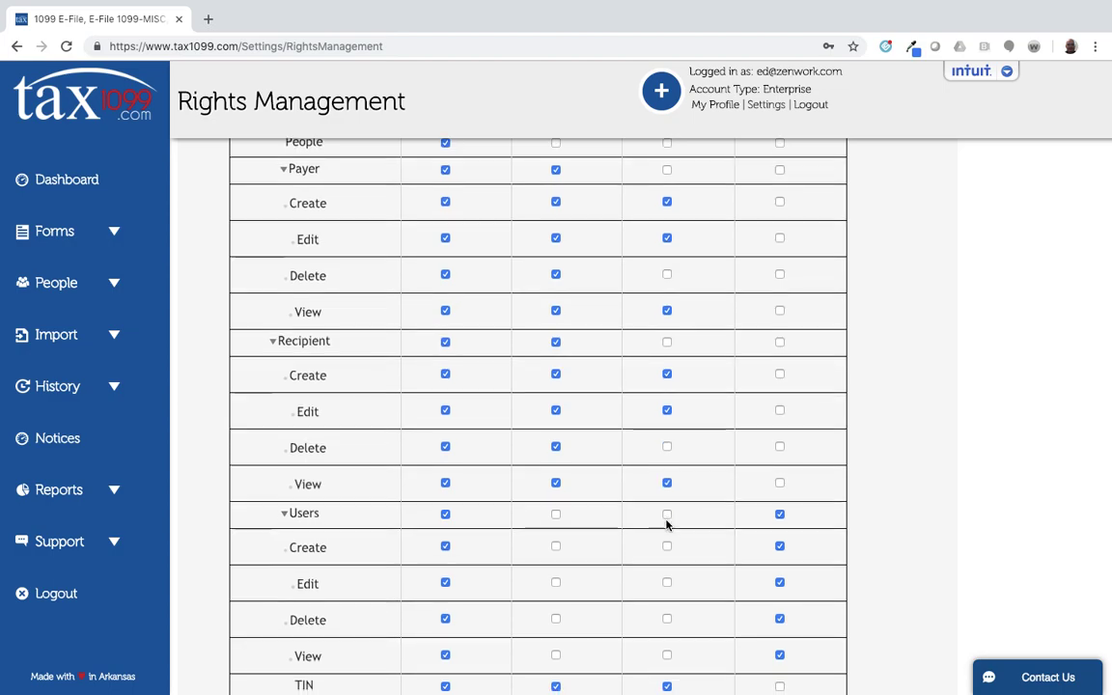
# Remove the View TIN Masking, Check TIN Match, W9 Request and Send W8 Expiration Reminder permissions from the Data Entry User role.
pyautogui.scroll(-3, 667, 524)
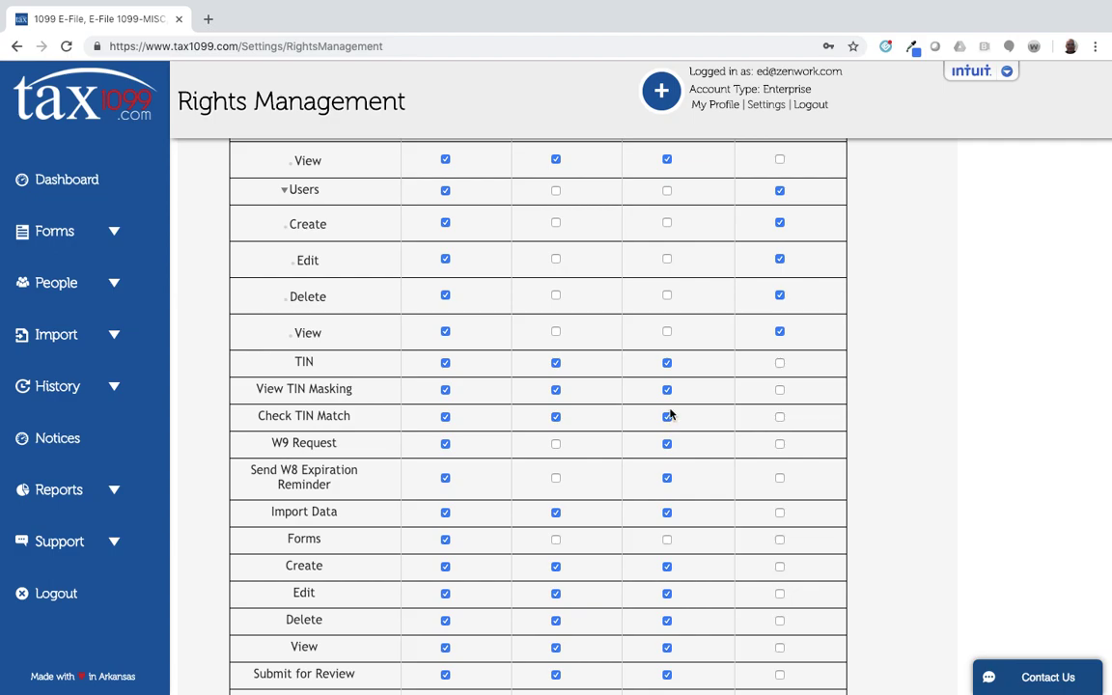
pyautogui.click(668, 418)
pyautogui.click(667, 391)
pyautogui.scroll(-3, 695, 400)
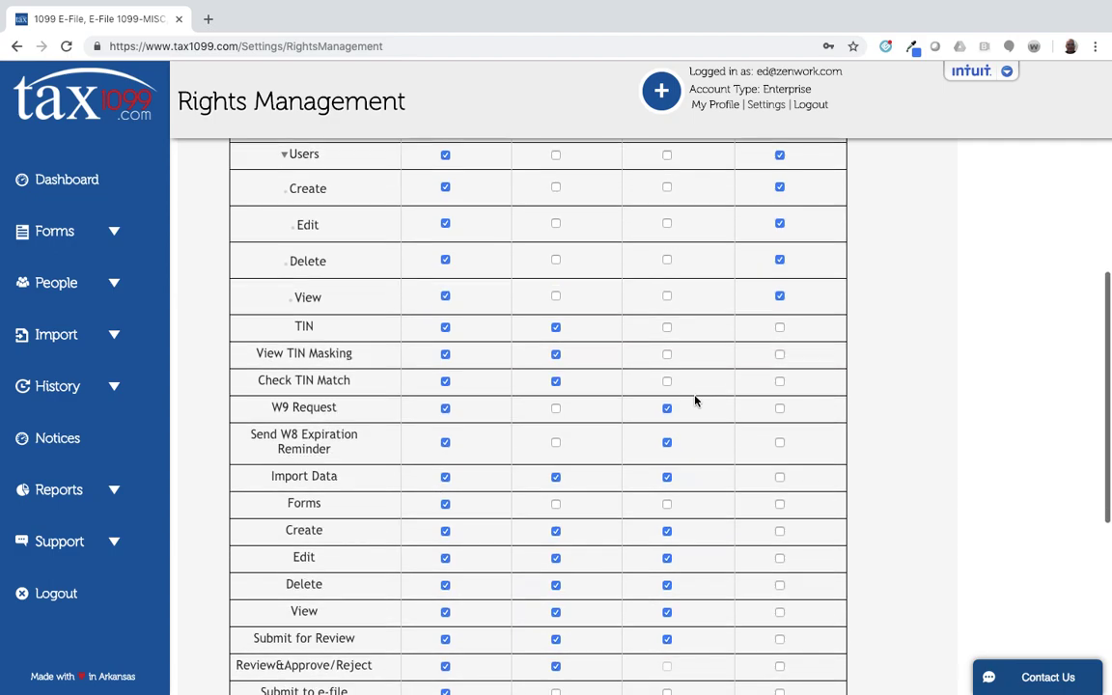
pyautogui.scroll(-1, 695, 398)
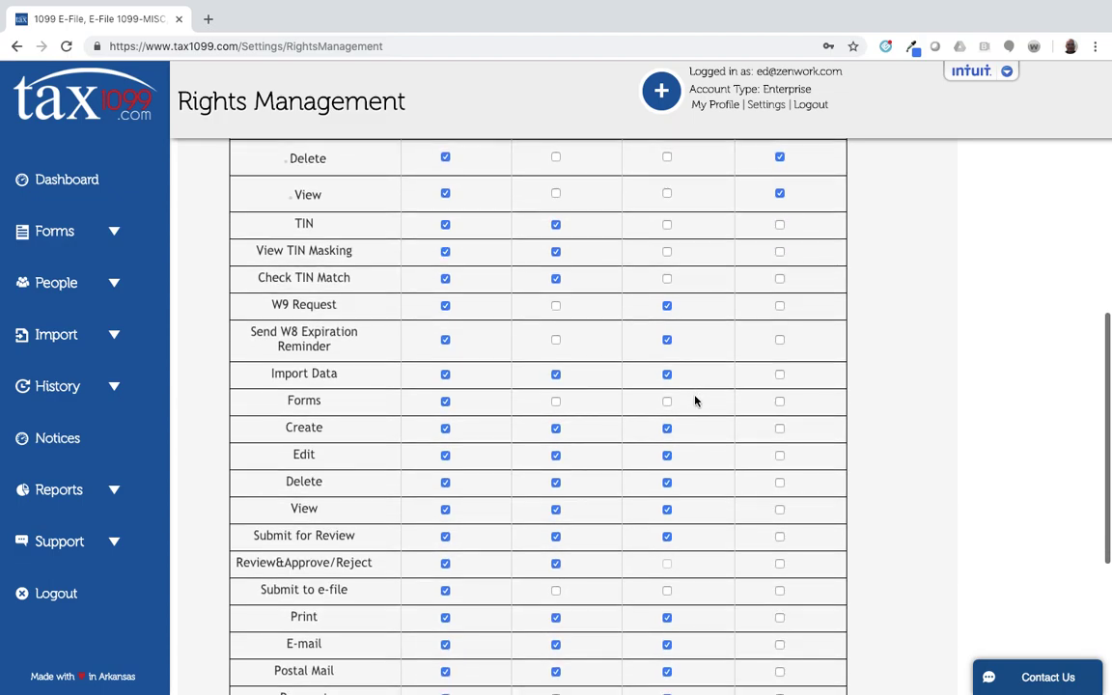
pyautogui.click(667, 305)
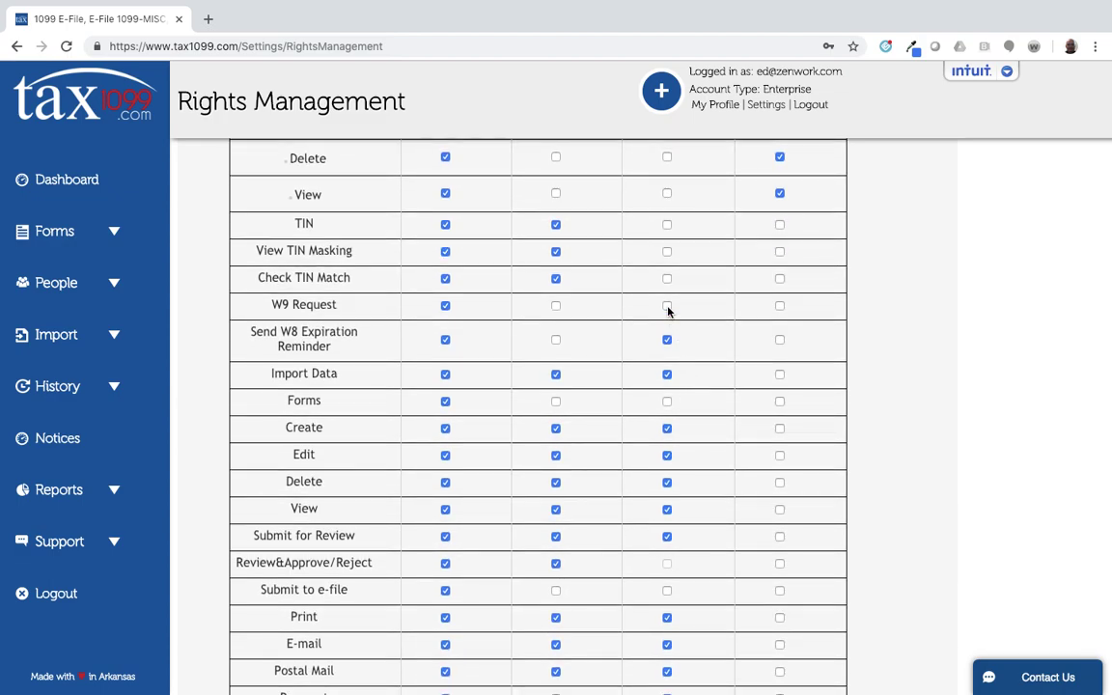
pyautogui.click(667, 340)
# Review the form-related permissions and the full permission table for each role.
pyautogui.scroll(-4, 668, 378)
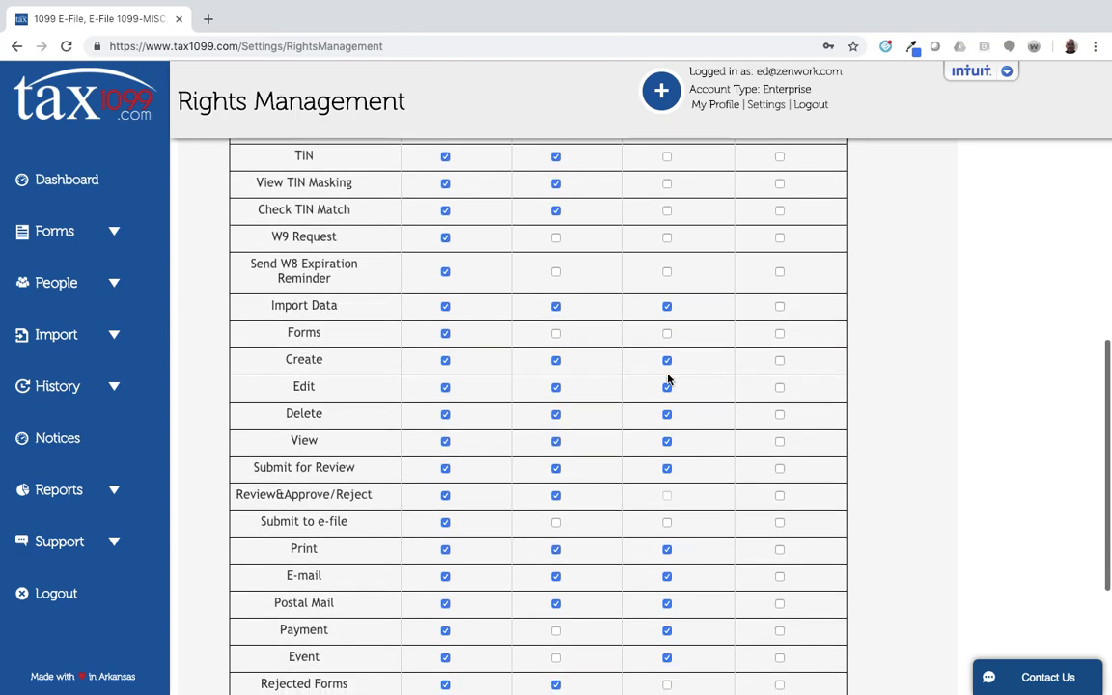
pyautogui.scroll(-1, 667, 376)
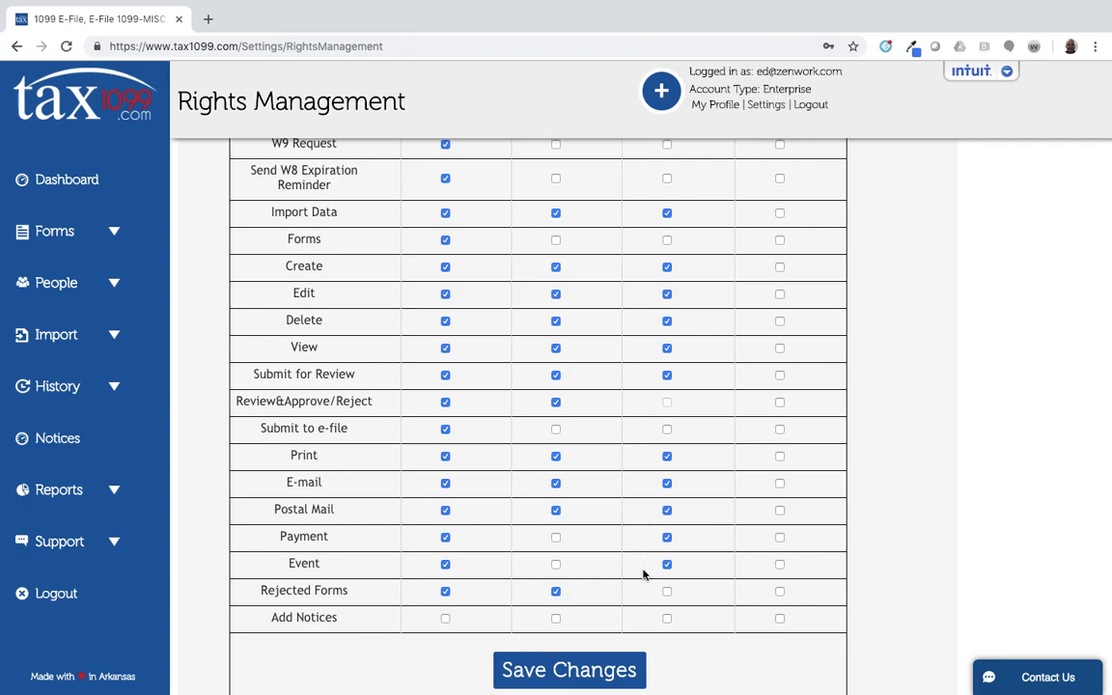
pyautogui.scroll(15, 634, 448)
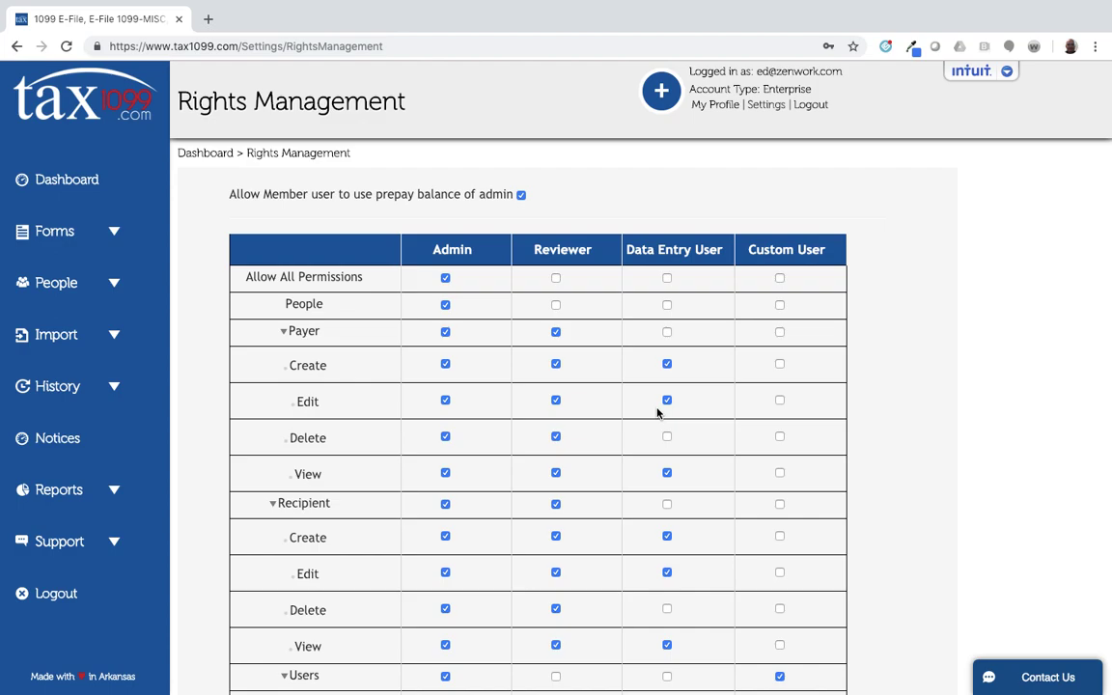
pyautogui.scroll(-10, 657, 415)
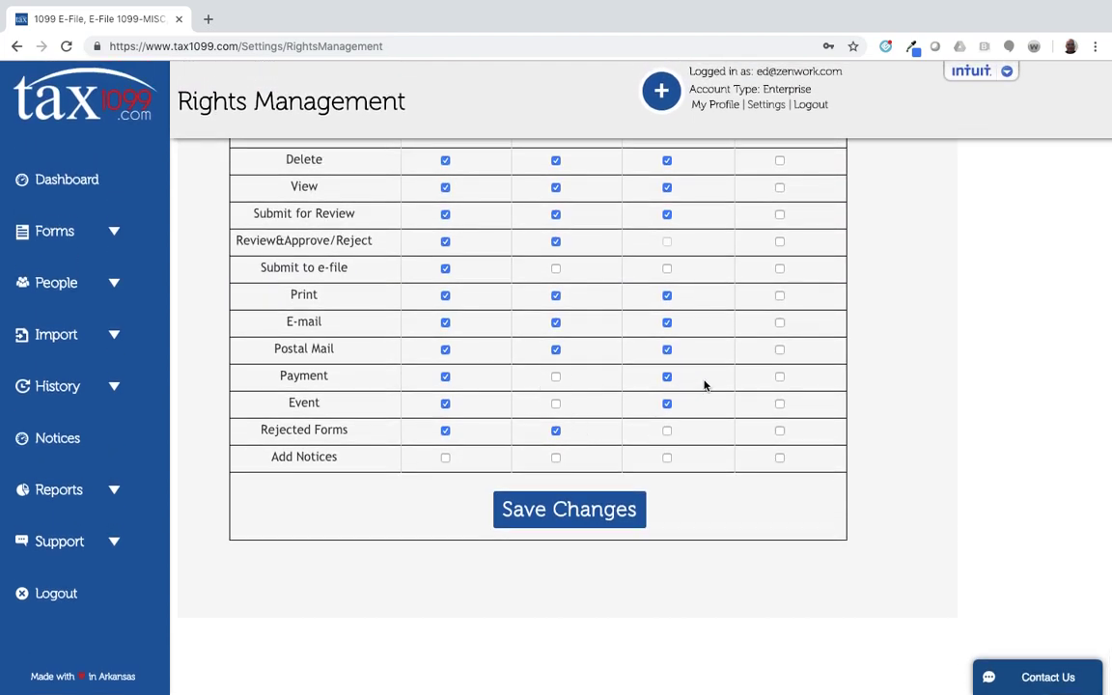
pyautogui.scroll(10, 705, 387)
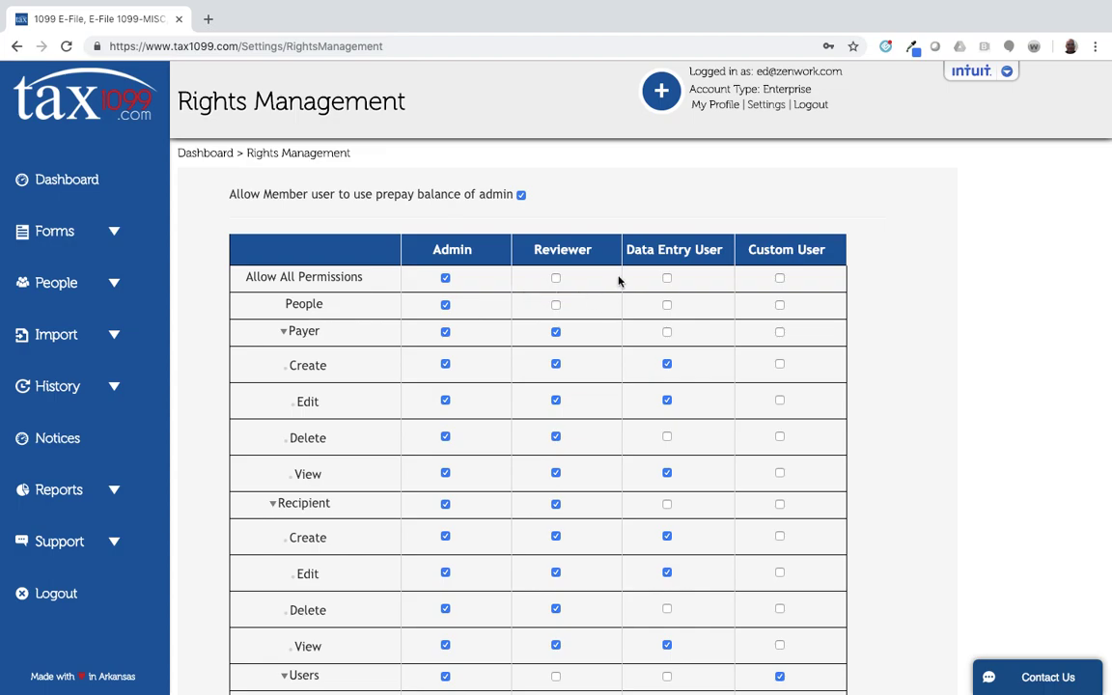
# Start a new member user in Manage Members and enter the member's first name, last name and e-mail.
pyautogui.click(768, 106)
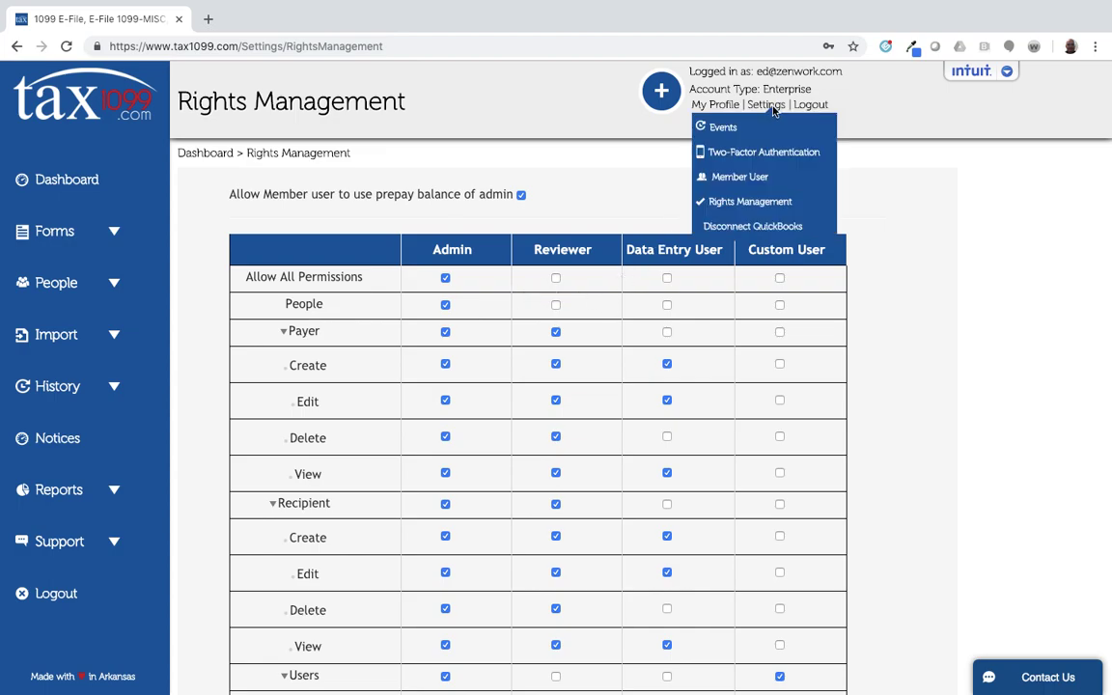
pyautogui.click(741, 177)
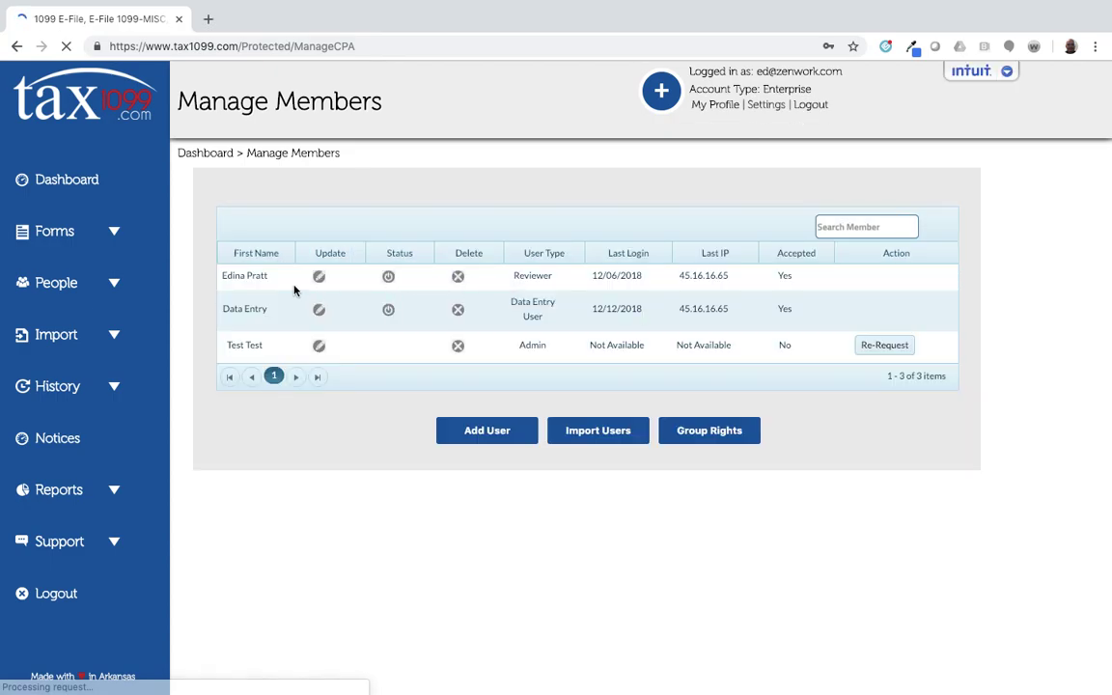
pyautogui.click(484, 431)
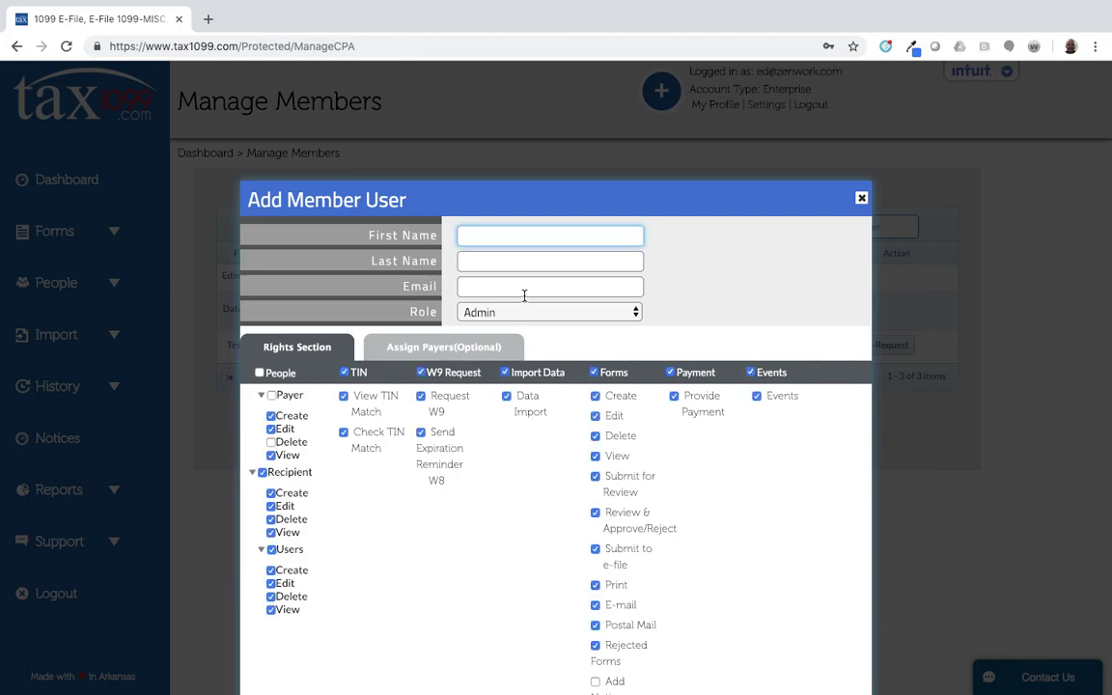
pyautogui.write('User')
pyautogui.press('Tab')
pyautogui.write('Test')
pyautogui.press('Tab')
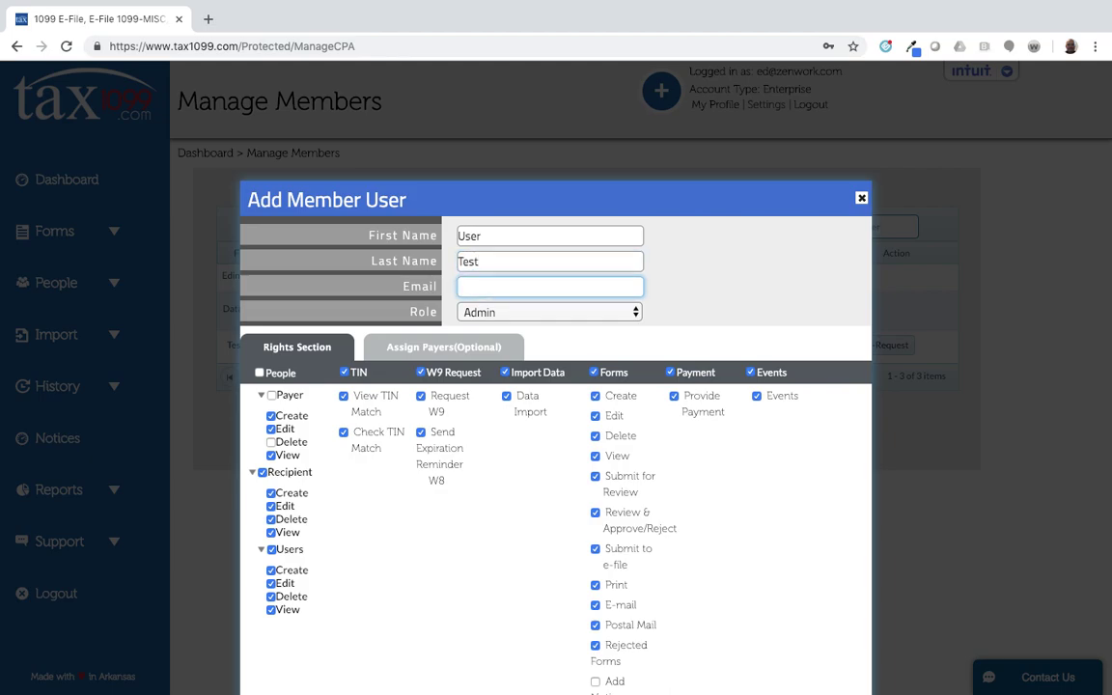
pyautogui.write('test@test.com')
# Switch the new member's role to Reviewer and to Data Entry User to inspect each role's default rights.
pyautogui.click(599, 314)
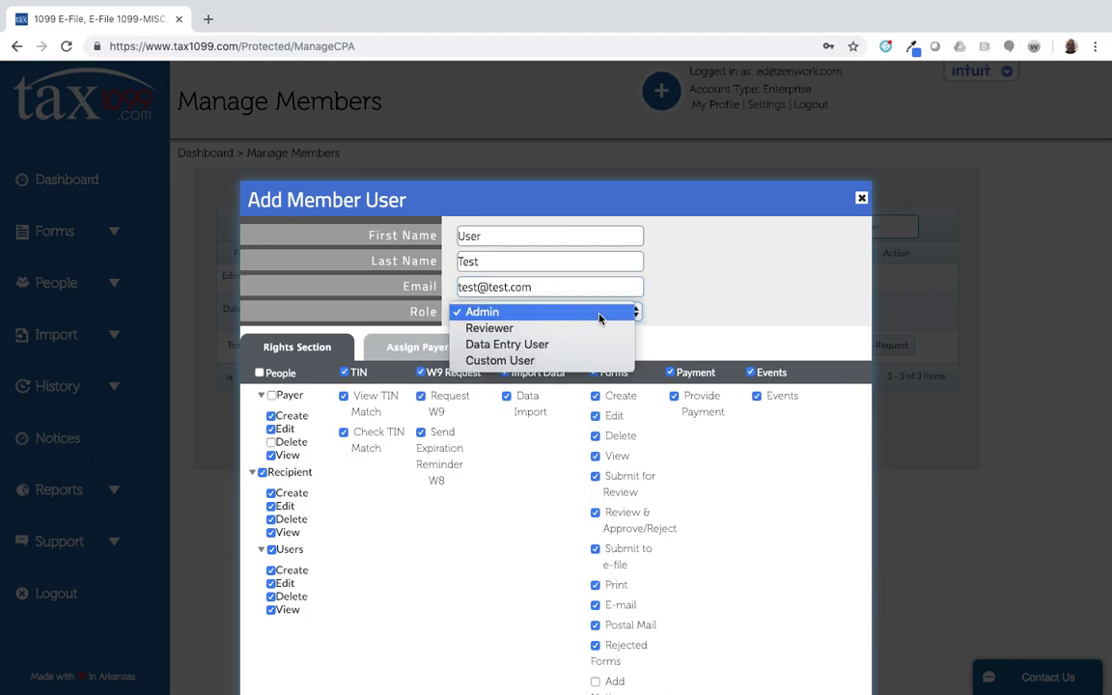
pyautogui.click(545, 329)
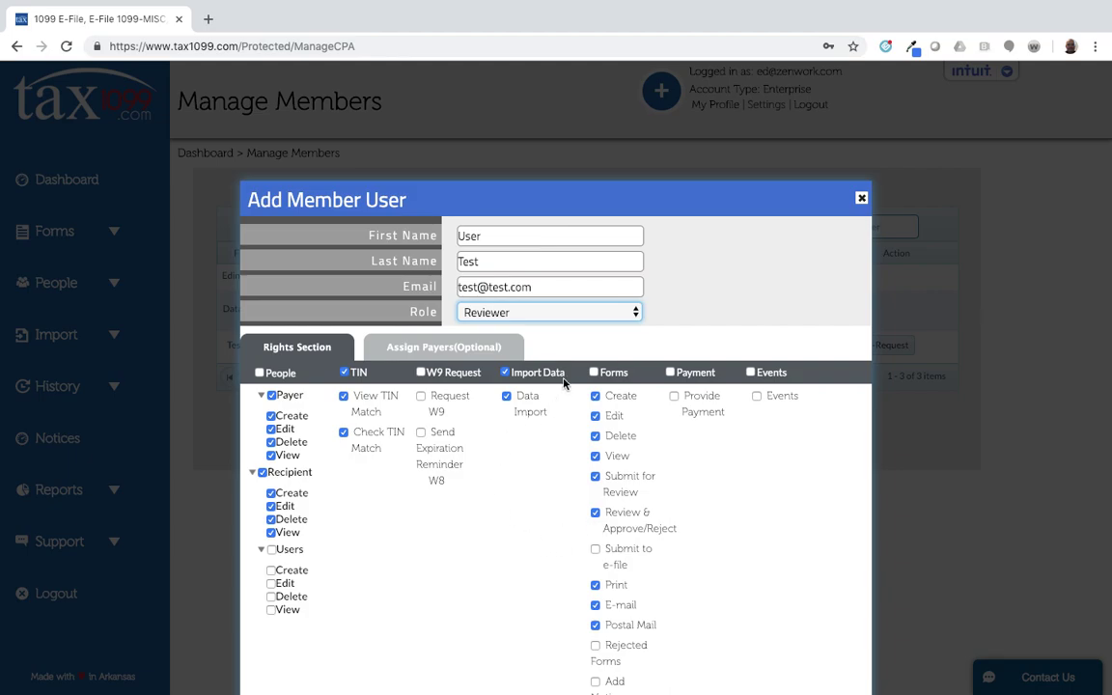
pyautogui.click(599, 319)
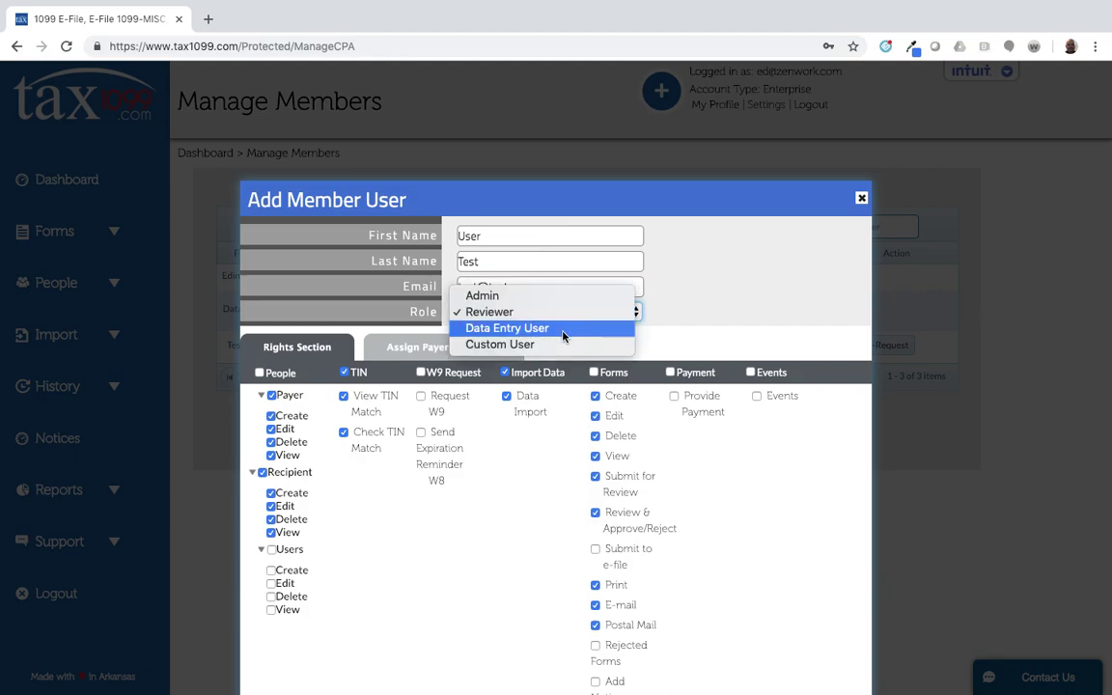
pyautogui.click(564, 333)
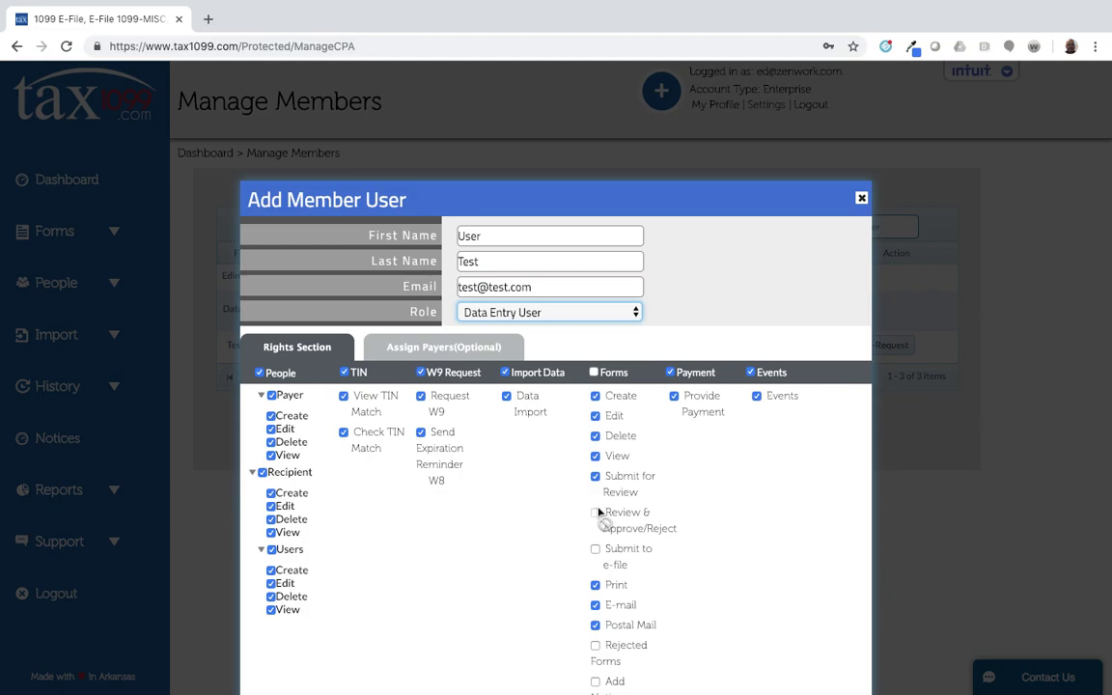
# Set the new member's role to Custom User and check its rights section.
pyautogui.click(625, 314)
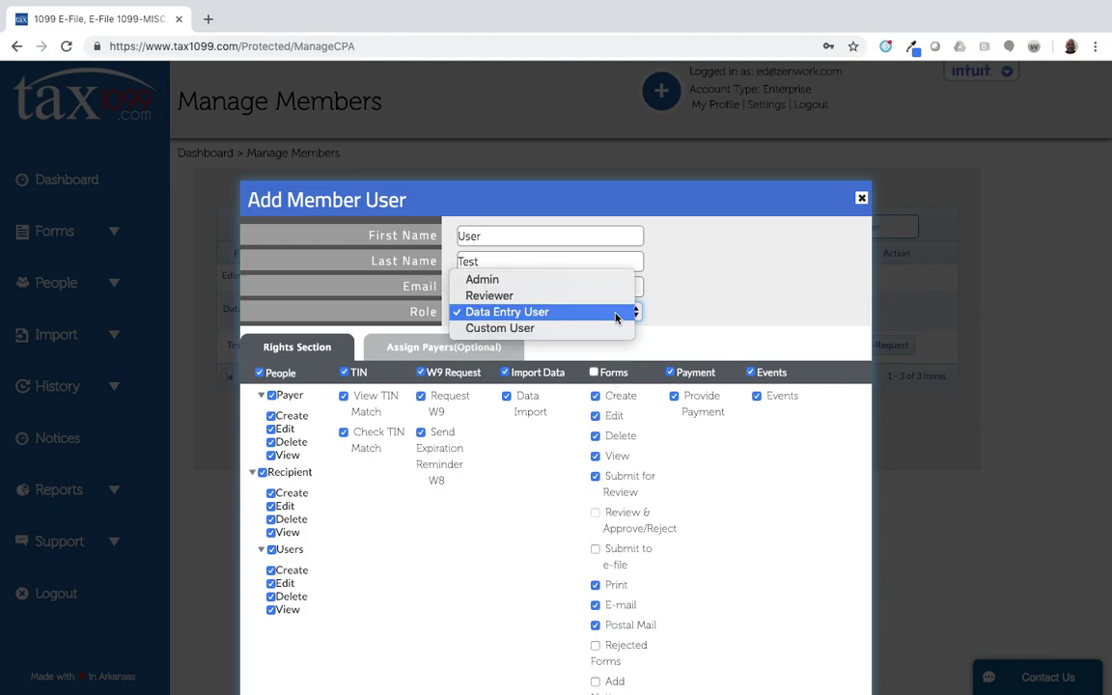
pyautogui.click(559, 331)
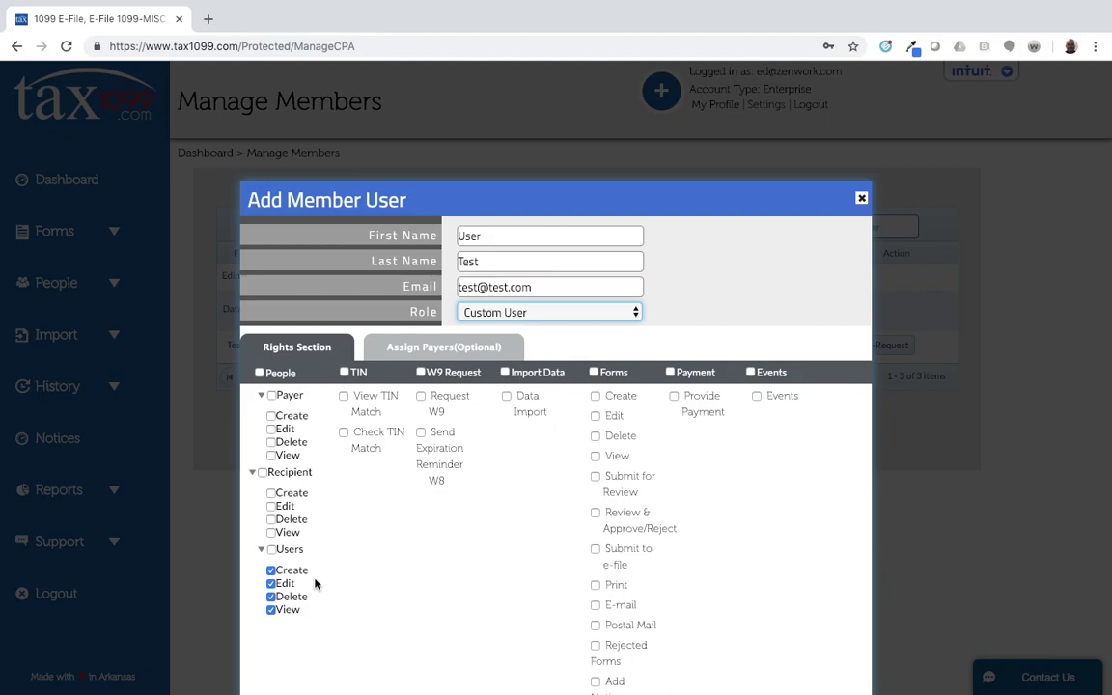
pyautogui.scroll(-1, 311, 608)
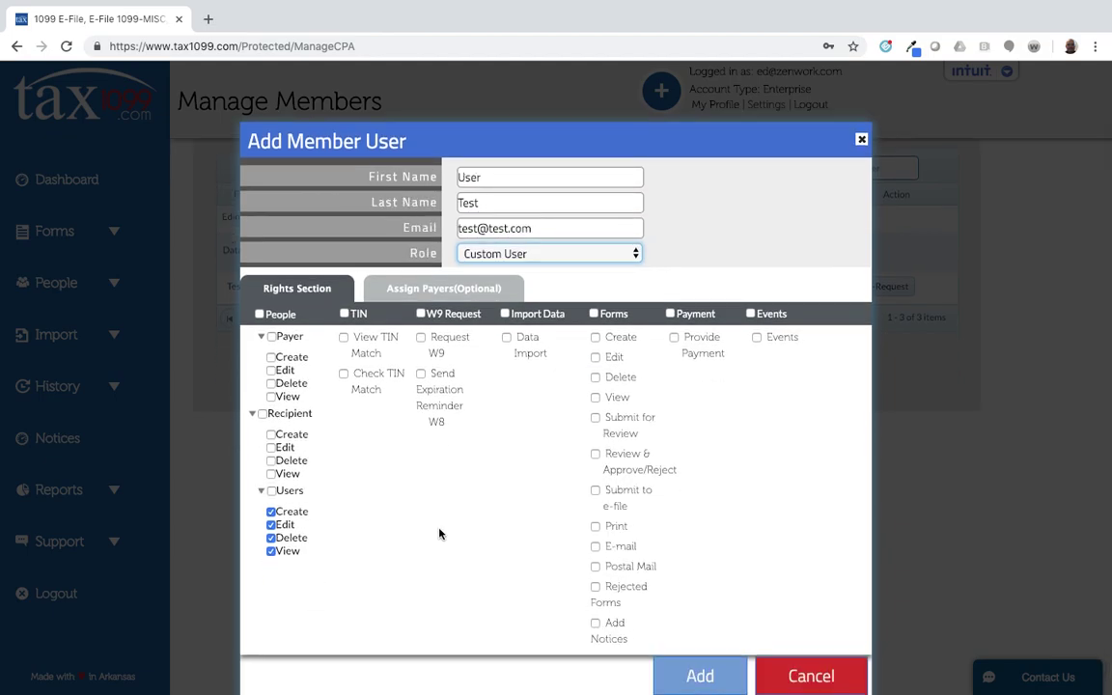
# Set the new member's role to Data Entry User and remove all Users rights plus the Edit and Delete rights for Recipient and Payer.
pyautogui.click(630, 257)
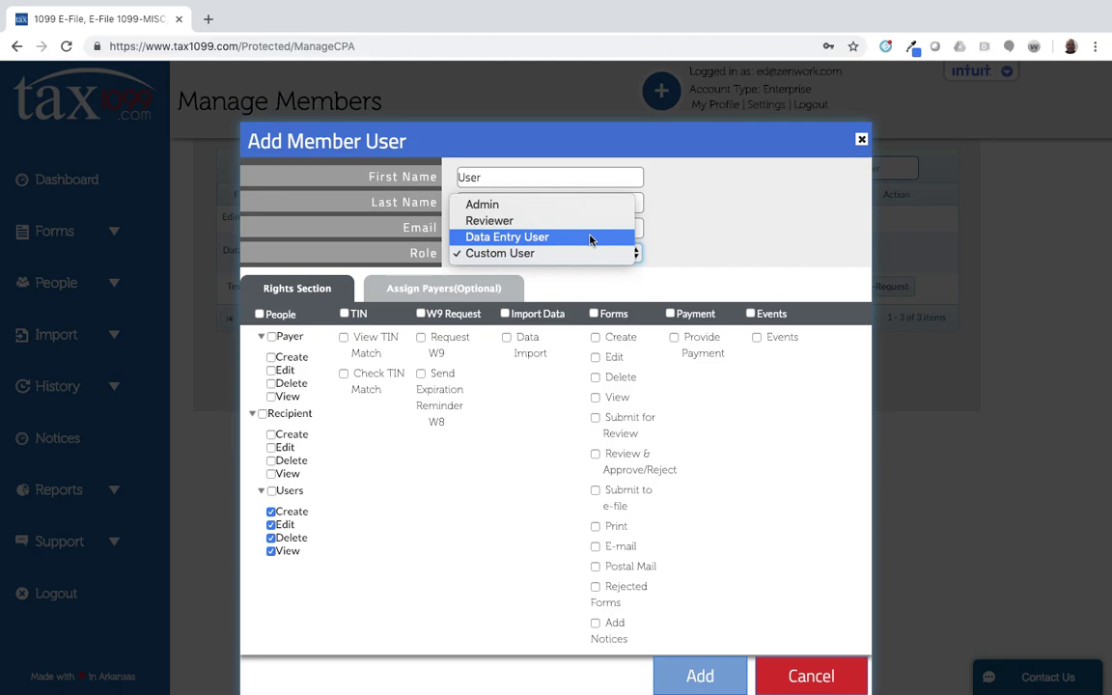
pyautogui.click(591, 239)
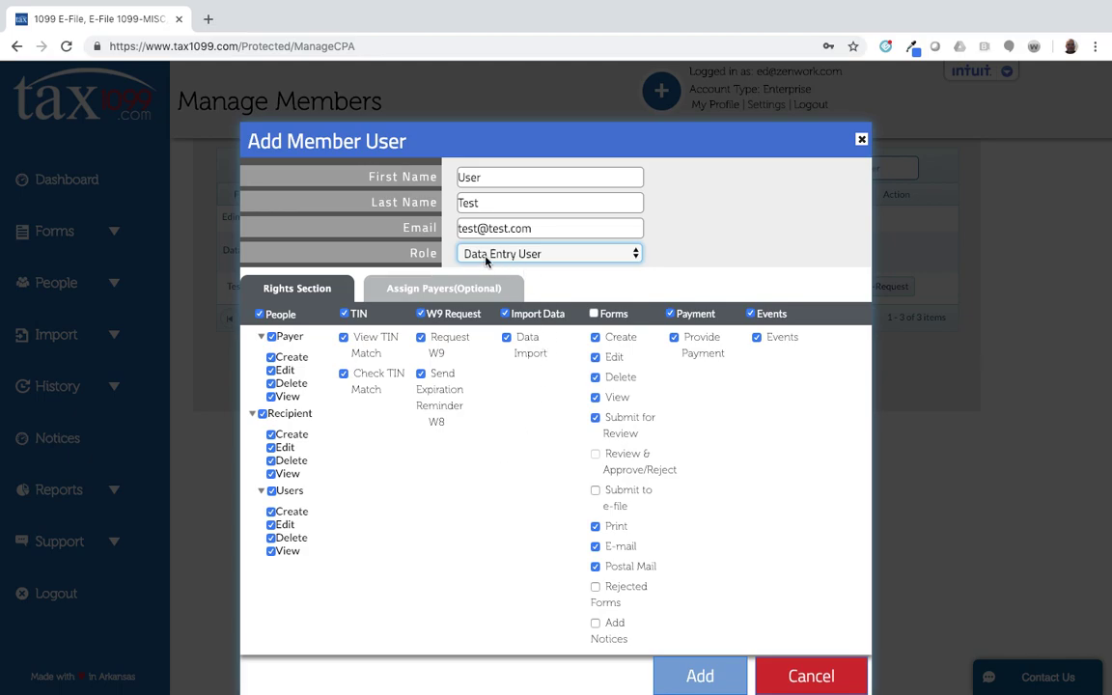
pyautogui.click(272, 490)
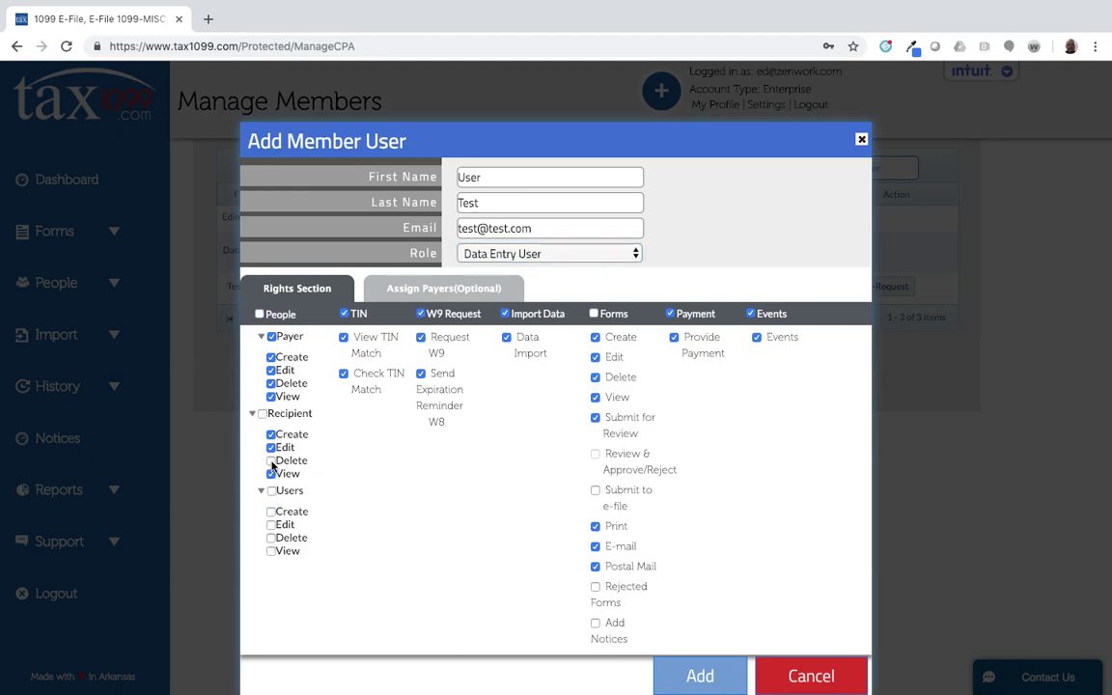
pyautogui.click(271, 460)
pyautogui.click(271, 447)
pyautogui.click(271, 383)
pyautogui.click(272, 372)
# Assign the payers Baby Nest LLC, Bills Tax Co and Class Act to the new member.
pyautogui.click(445, 292)
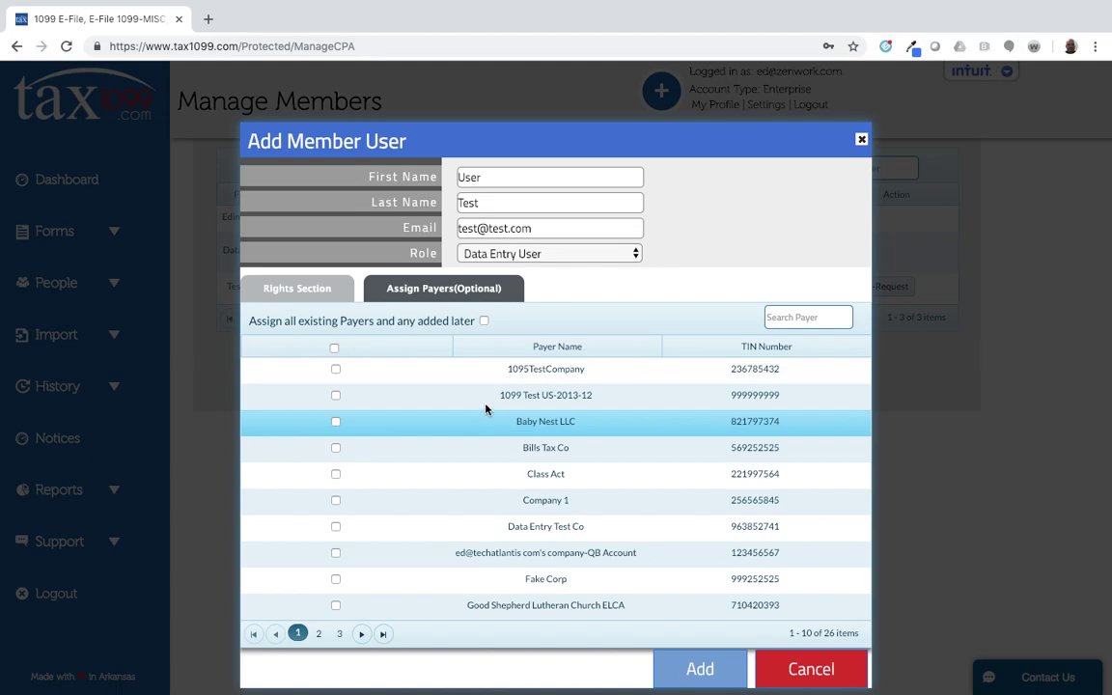
pyautogui.click(335, 421)
pyautogui.click(335, 448)
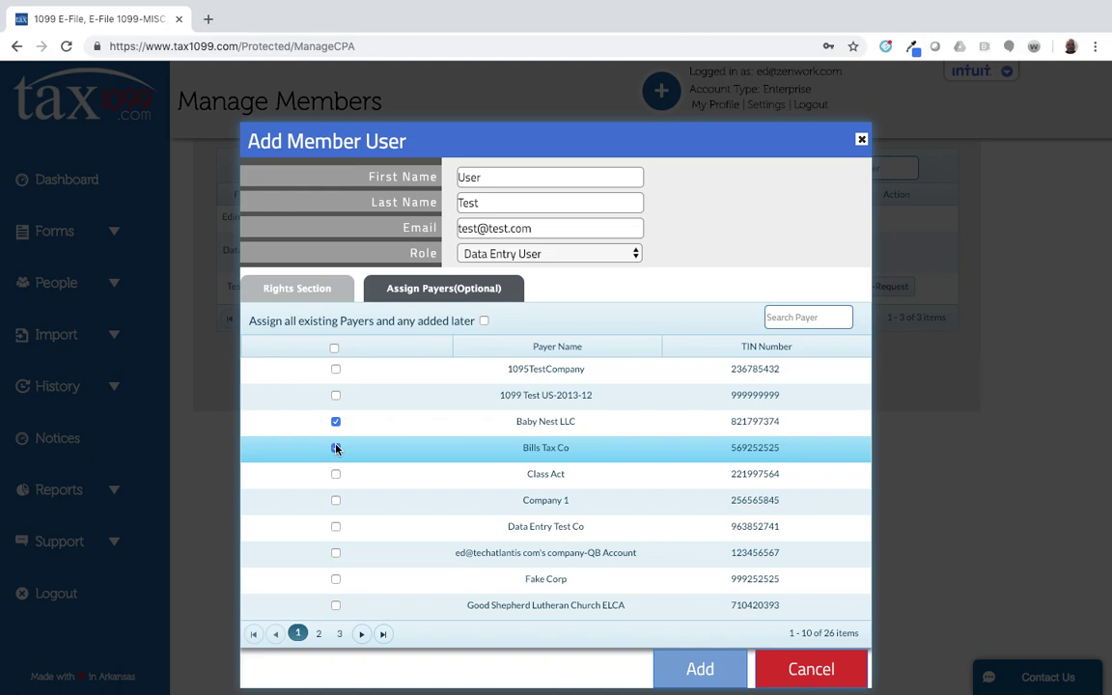
pyautogui.click(335, 474)
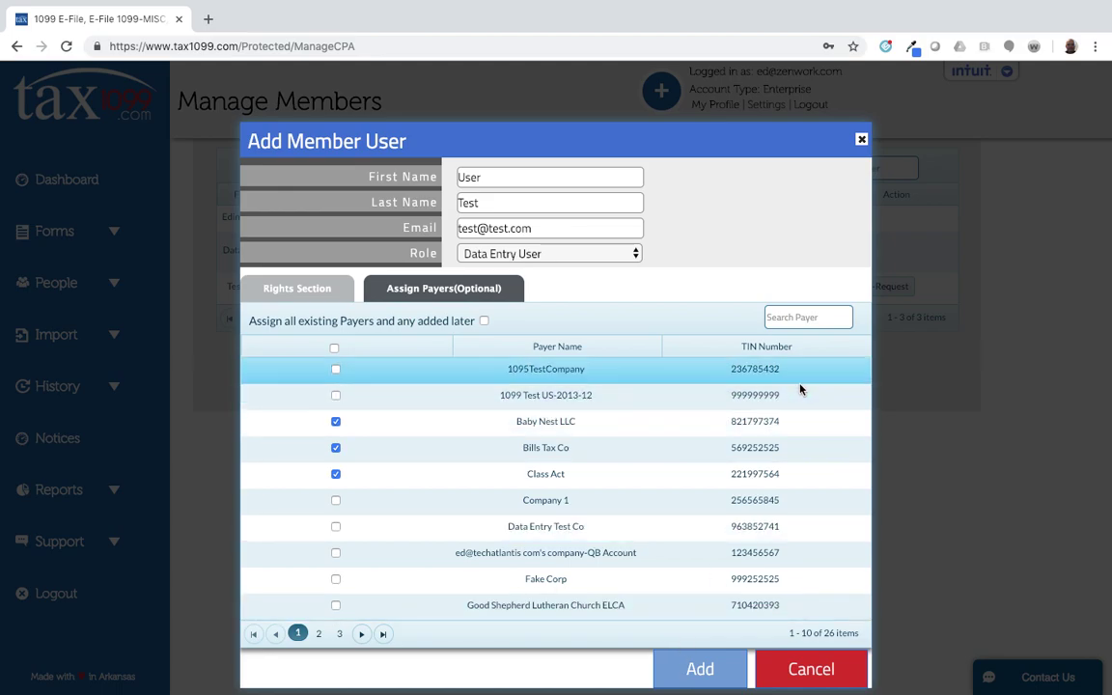
# Search the assignable payers for "ut" and clear the search.
pyautogui.click(782, 319)
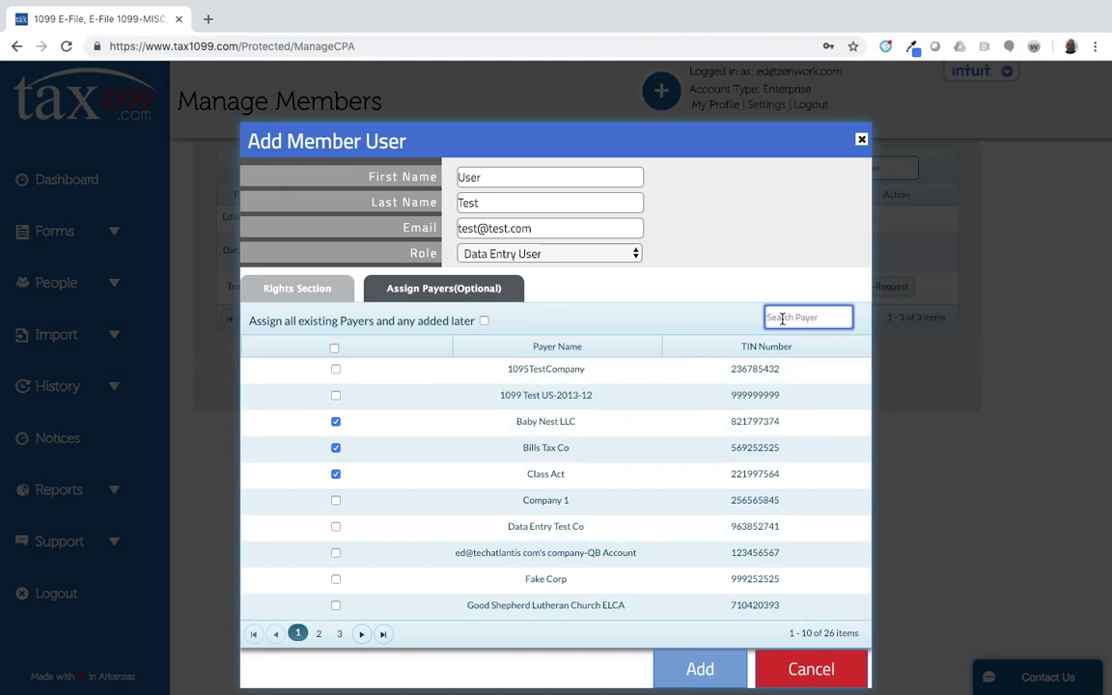
pyautogui.write('ut')
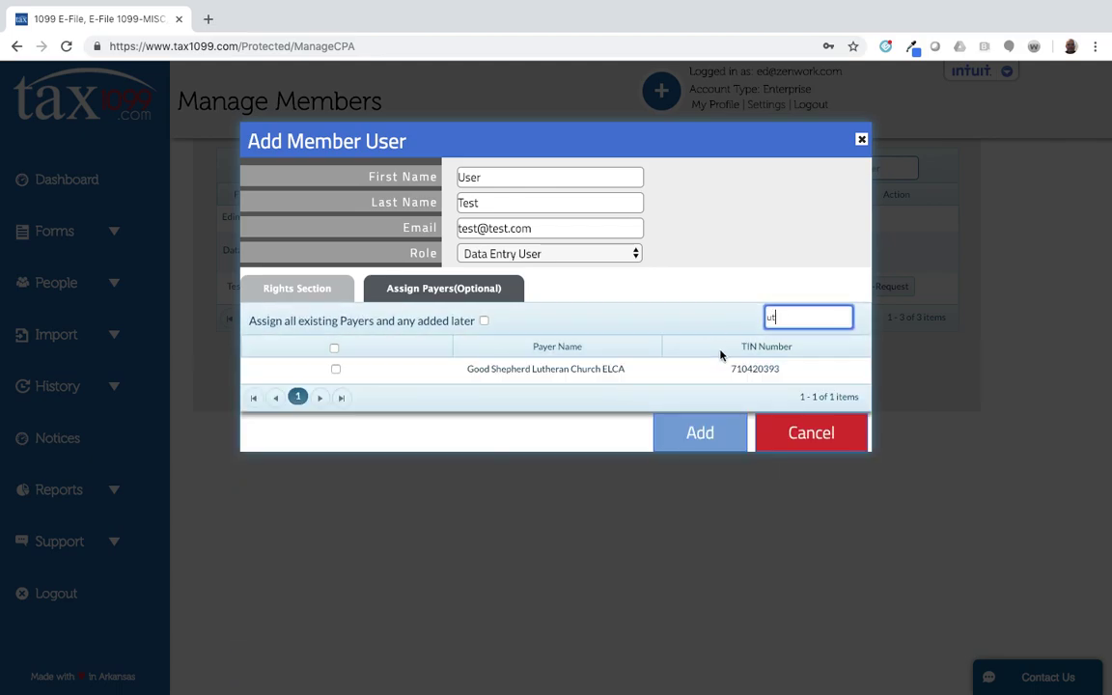
pyautogui.press('BackSpace')
pyautogui.press('BackSpace')
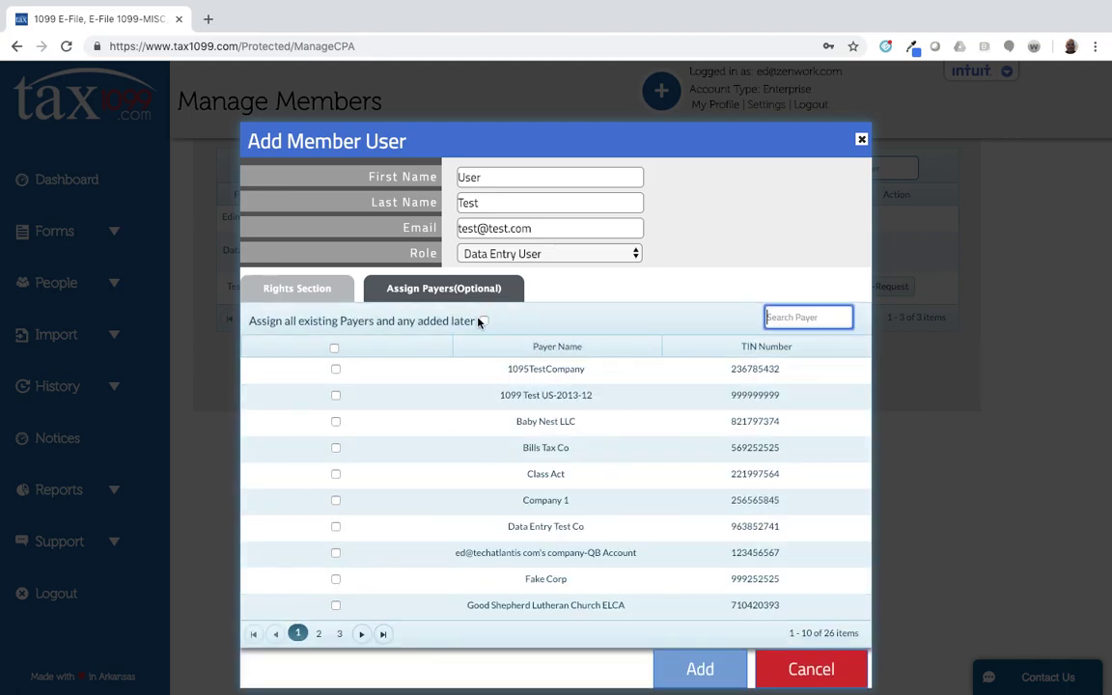
# Assign all existing payers and any added later to the new member, and cancel adding the member.
pyautogui.click(485, 322)
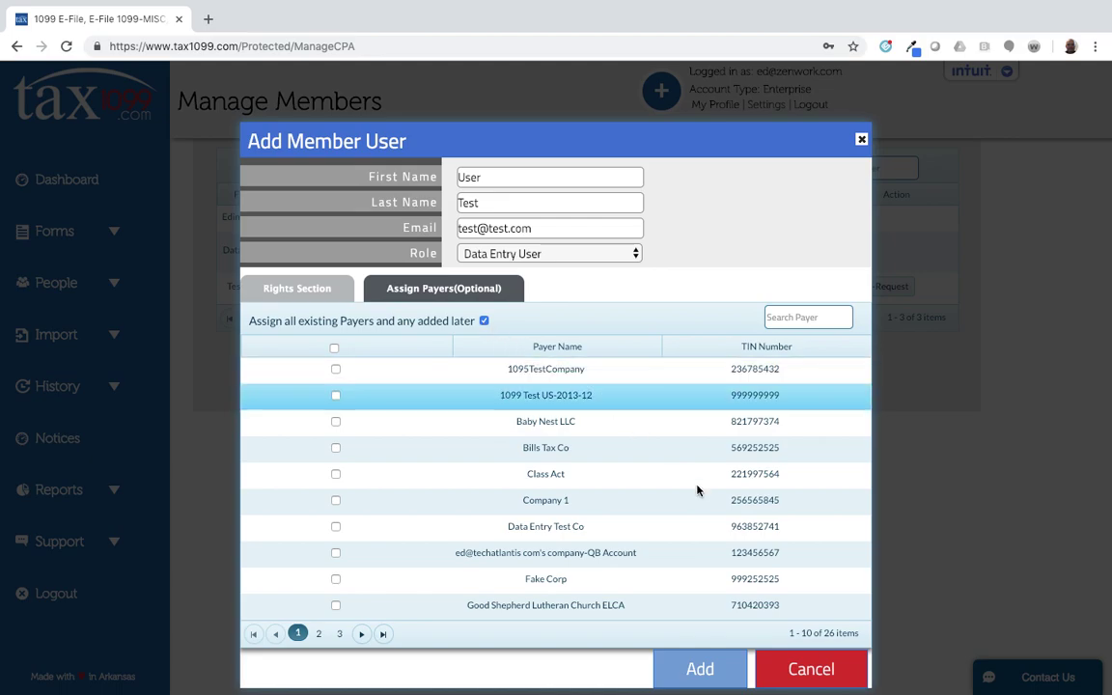
pyautogui.click(802, 670)
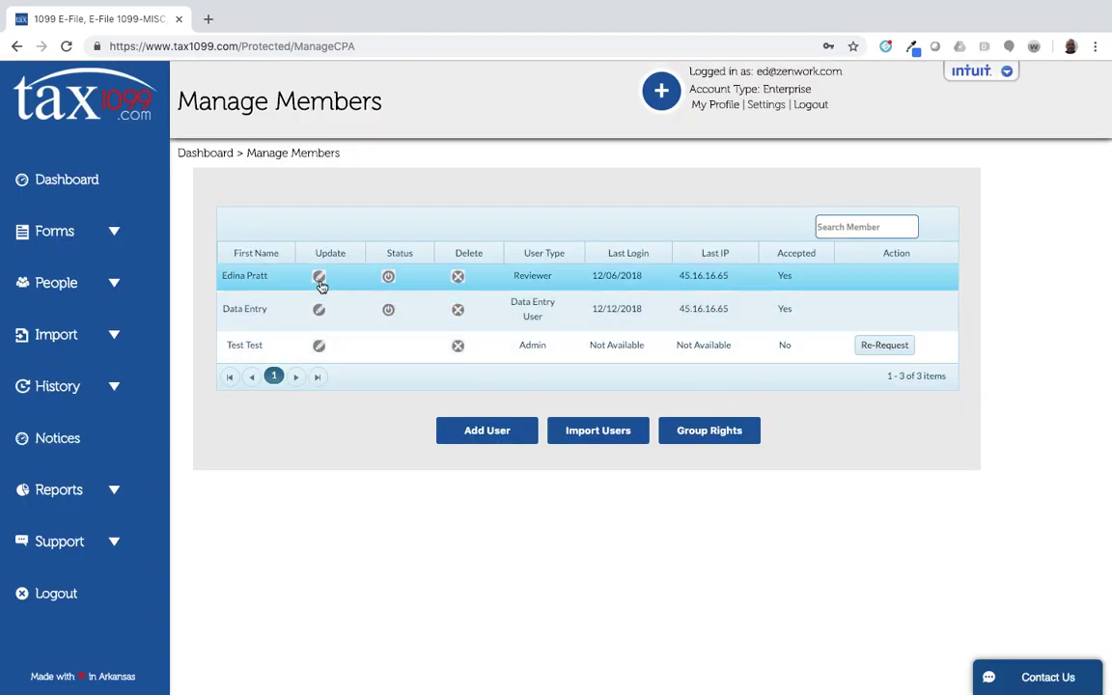
# Inspect the rights and assigned payers of the existing Data Entry User member, and close the member's details without updating.
pyautogui.click(319, 310)
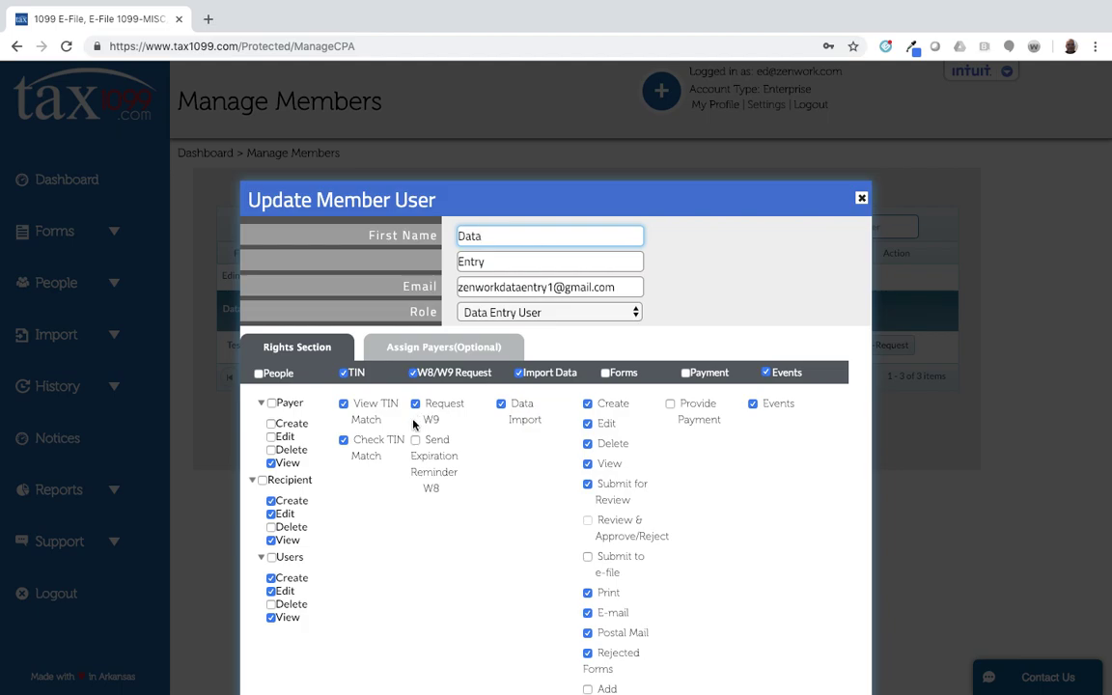
pyautogui.click(444, 351)
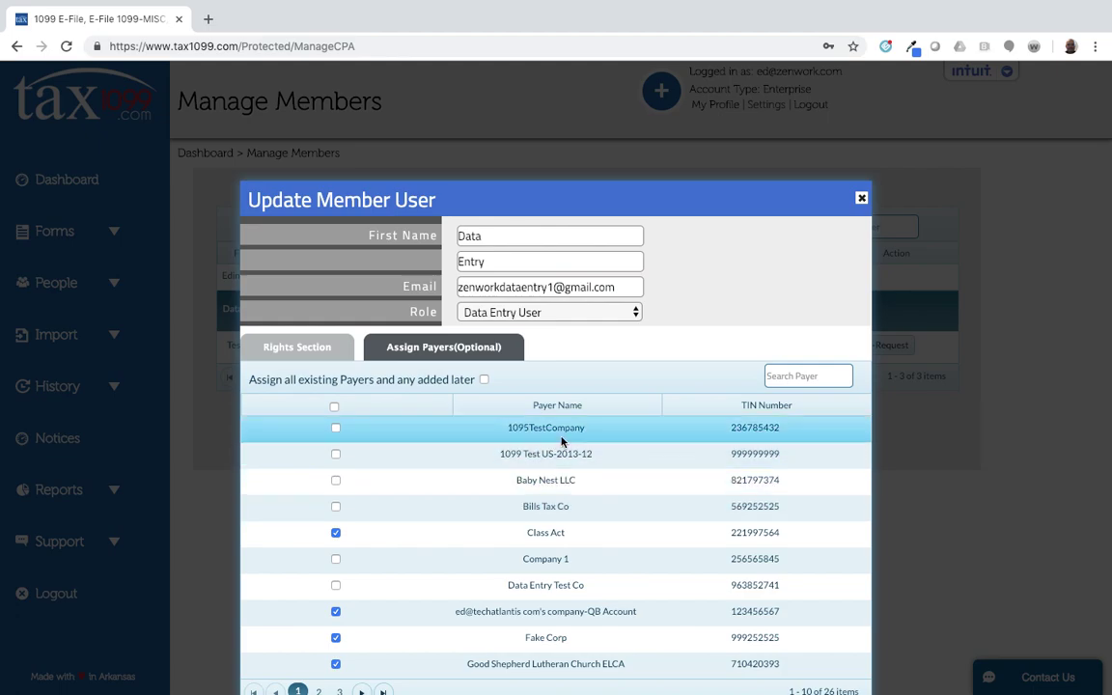
pyautogui.scroll(-2, 562, 441)
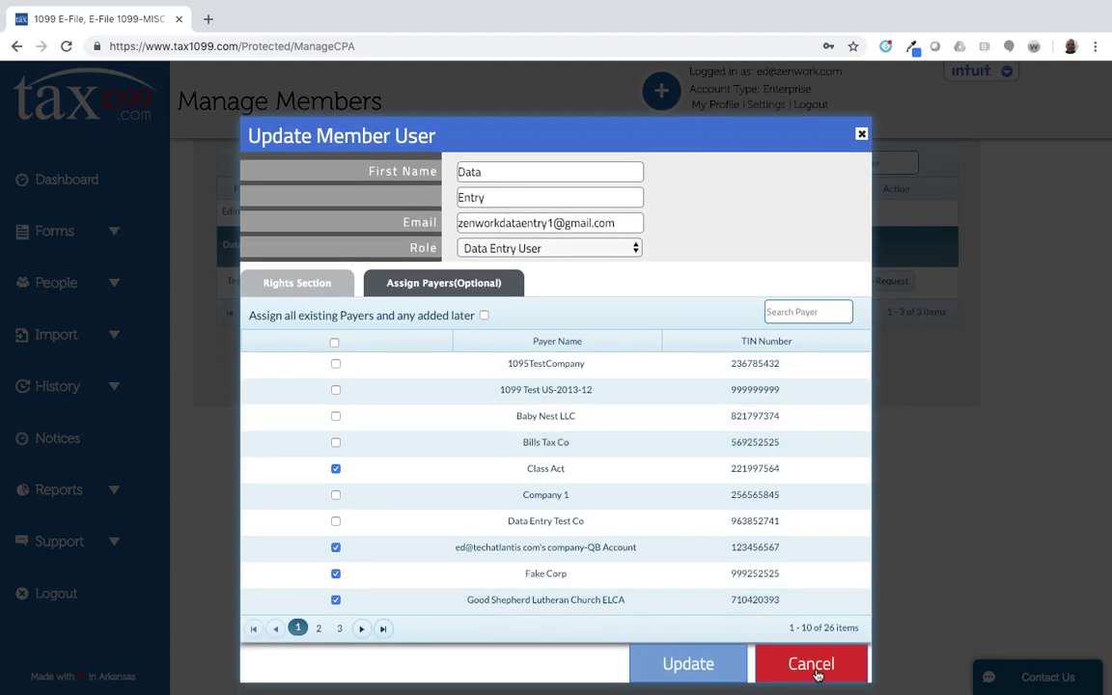
pyautogui.click(817, 674)
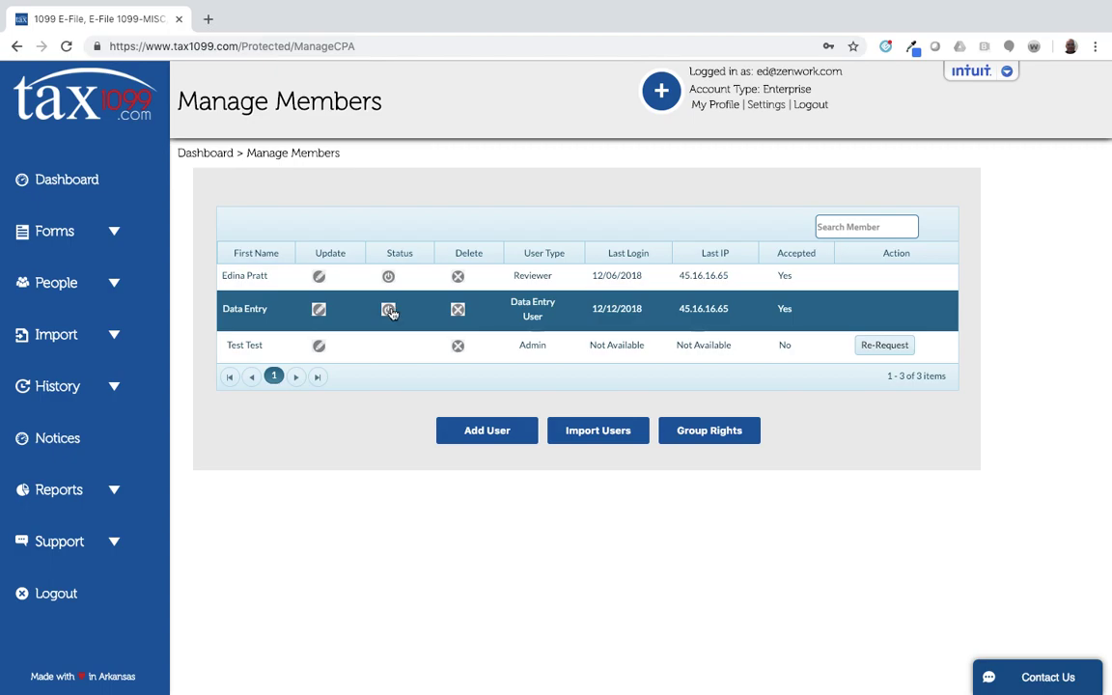